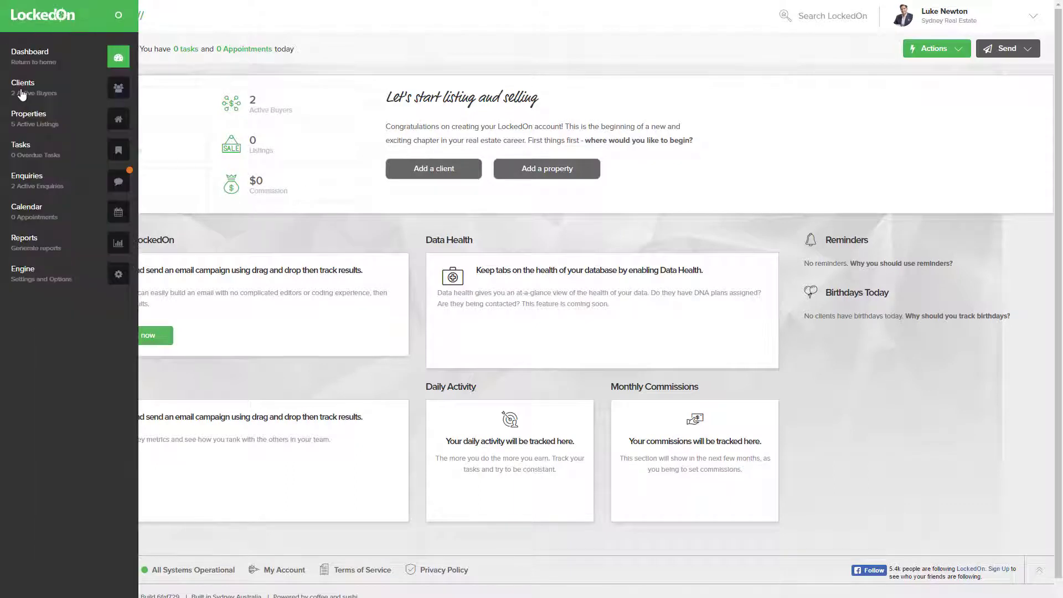
- Search the client list by the vendor's name and open her client record
click(22, 94)
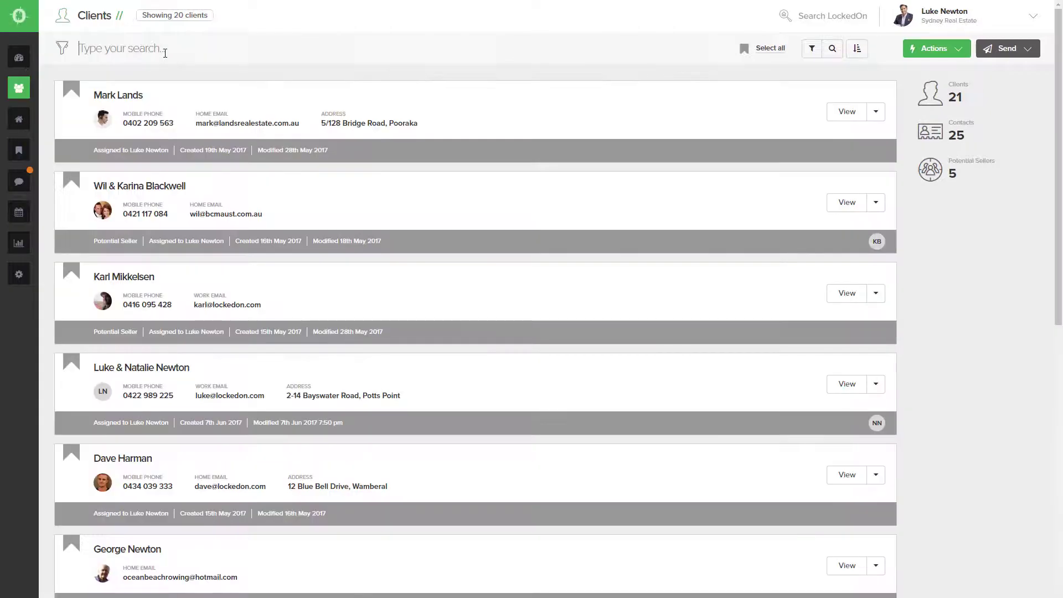
text(Jessi)
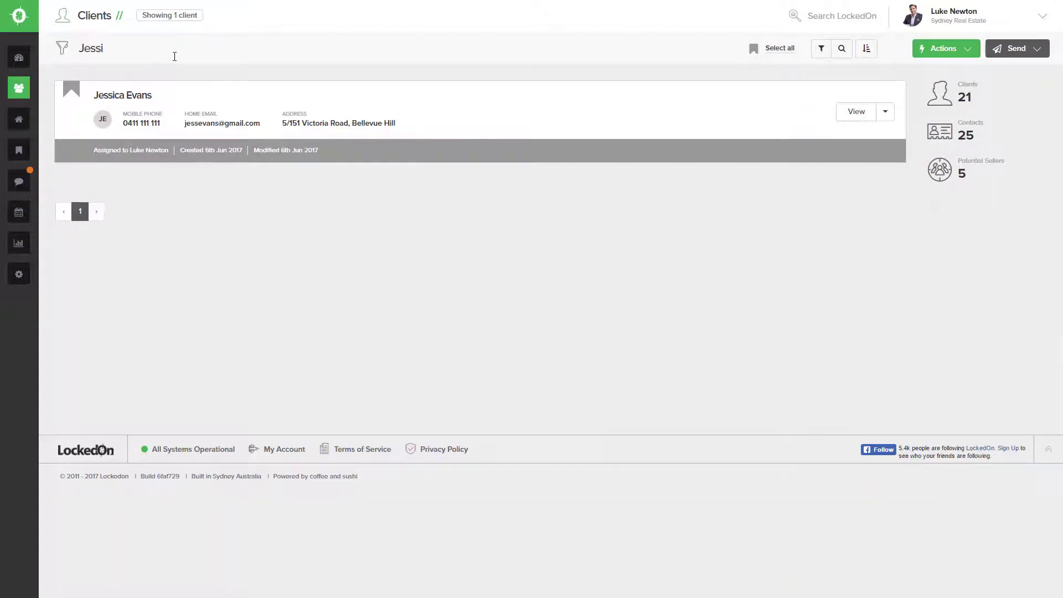
click(141, 98)
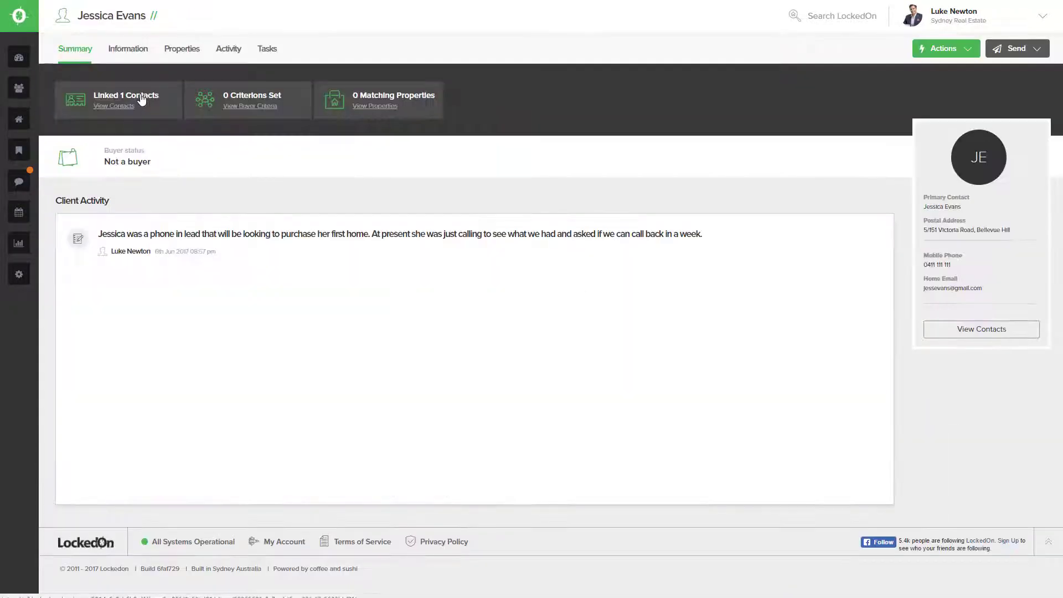
click(185, 52)
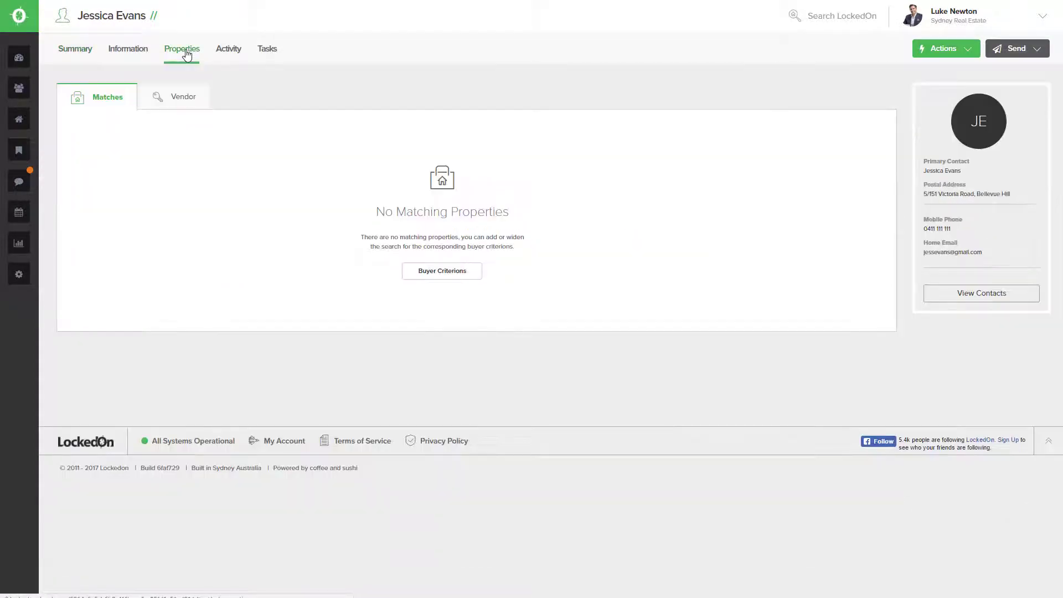
click(183, 97)
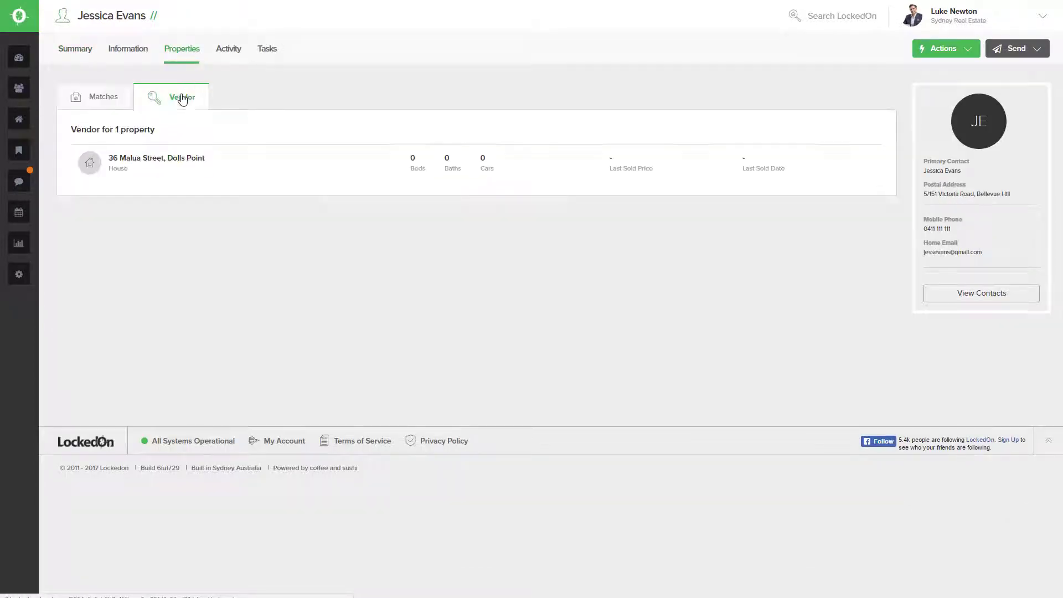
click(147, 161)
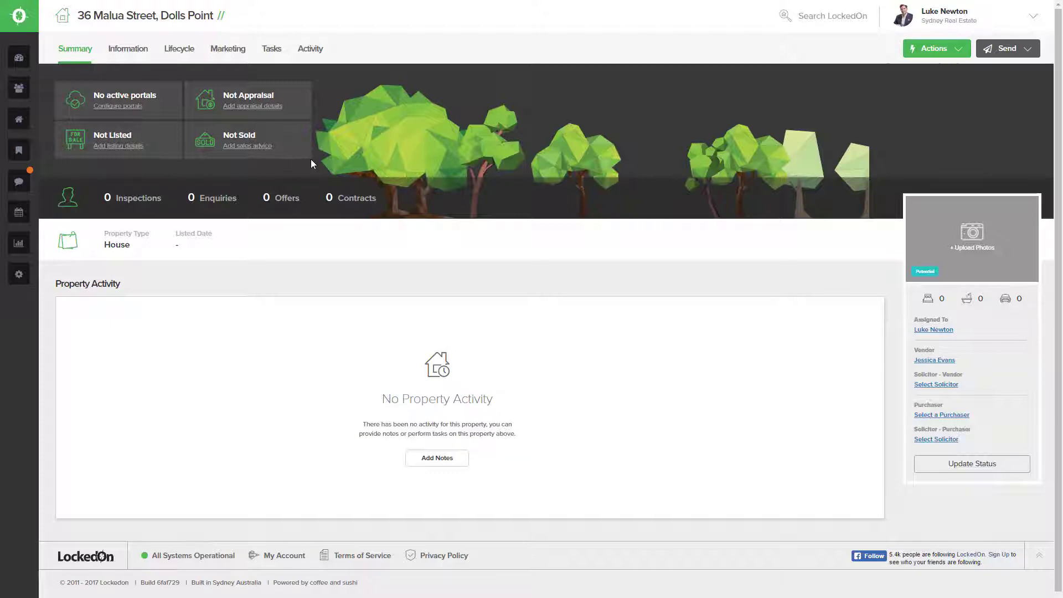
- In the general information form, set 3 bedrooms, 2 bathrooms and 2 garages
click(132, 54)
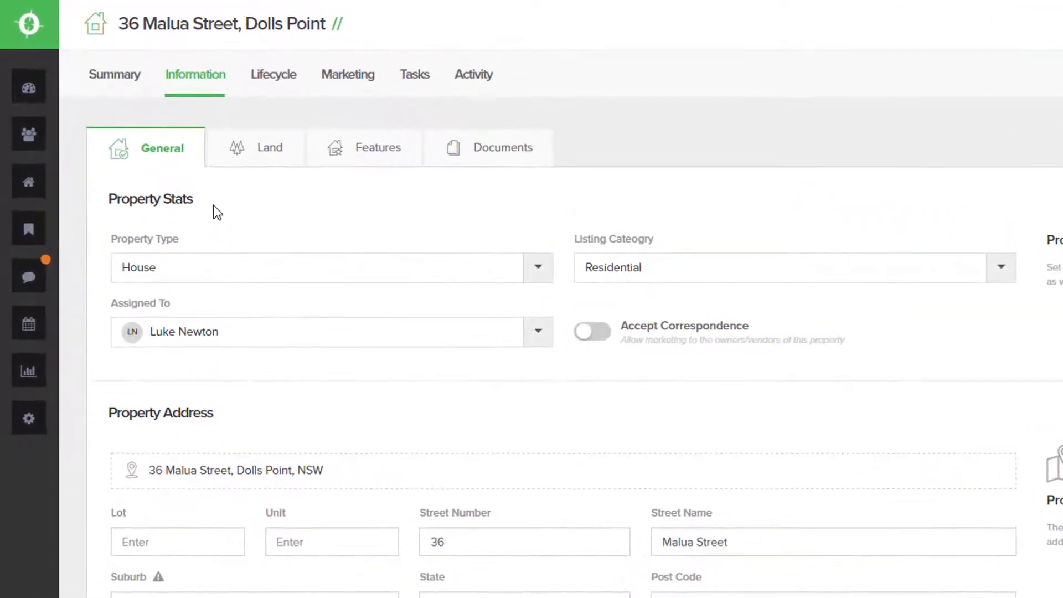
scroll(354, 296, down, 2)
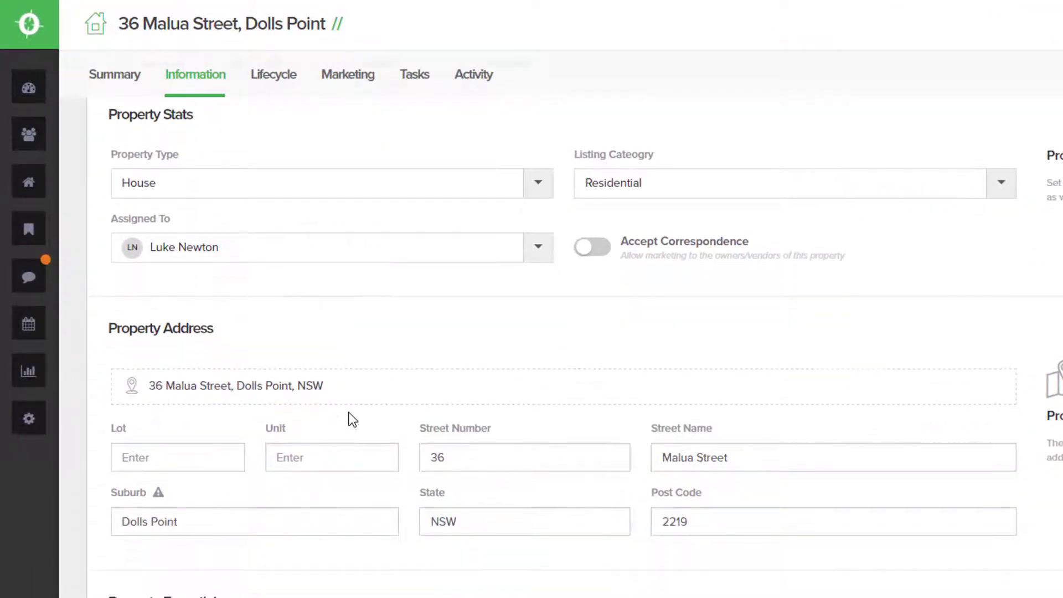
scroll(352, 420, down, 2)
scroll(278, 440, down, 4)
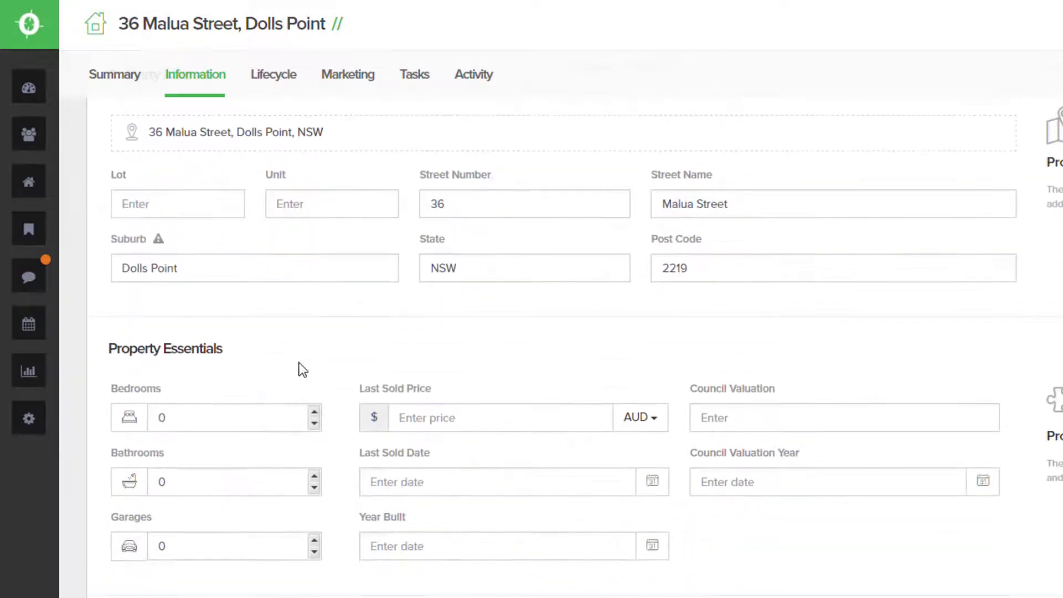
scroll(299, 372, down, 2)
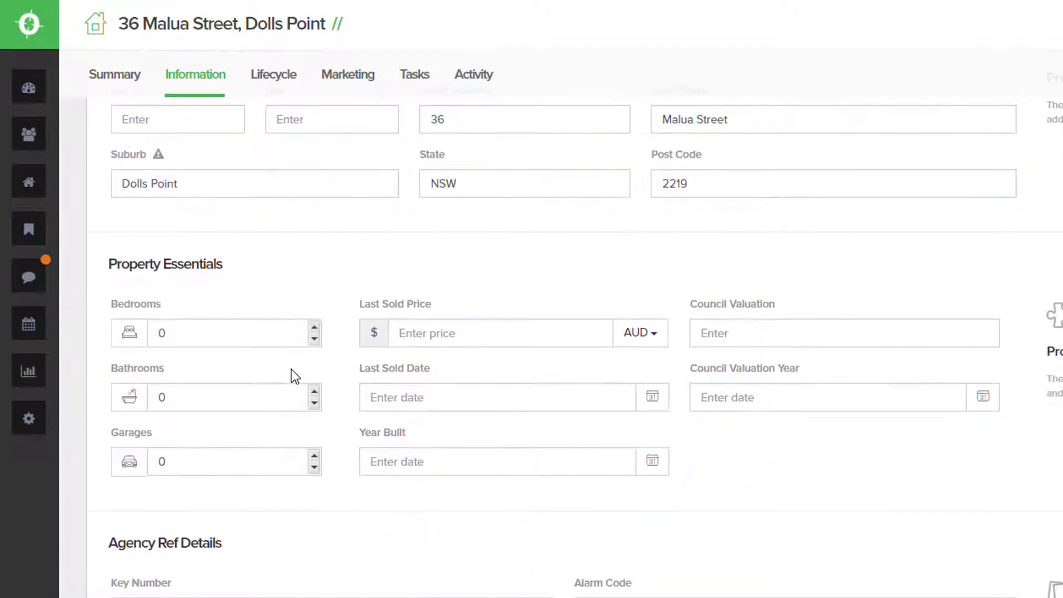
click(314, 327)
click(313, 328)
click(313, 328)
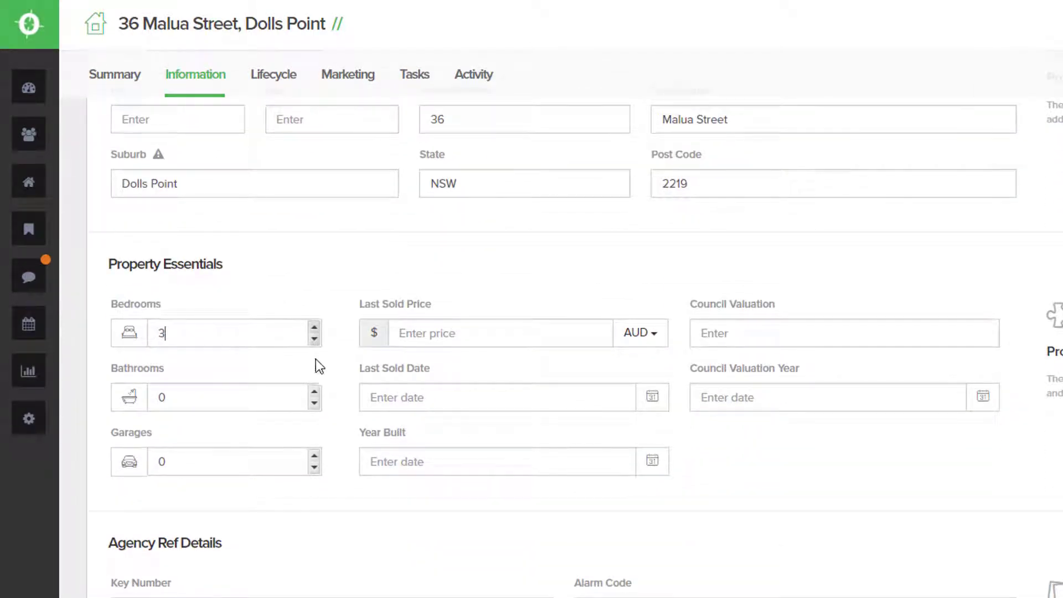
click(314, 393)
click(314, 393)
click(314, 455)
click(314, 454)
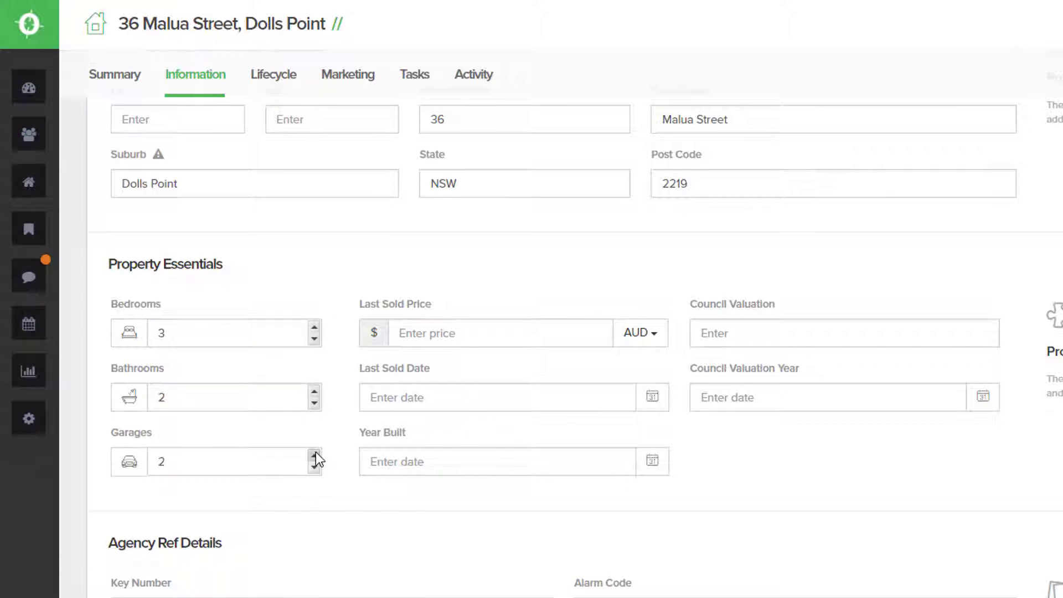
- Enter last sold price 15000000, last sold date 02/02/2011 and year built 02/02/2001
click(432, 335)
text(15000000)
click(652, 397)
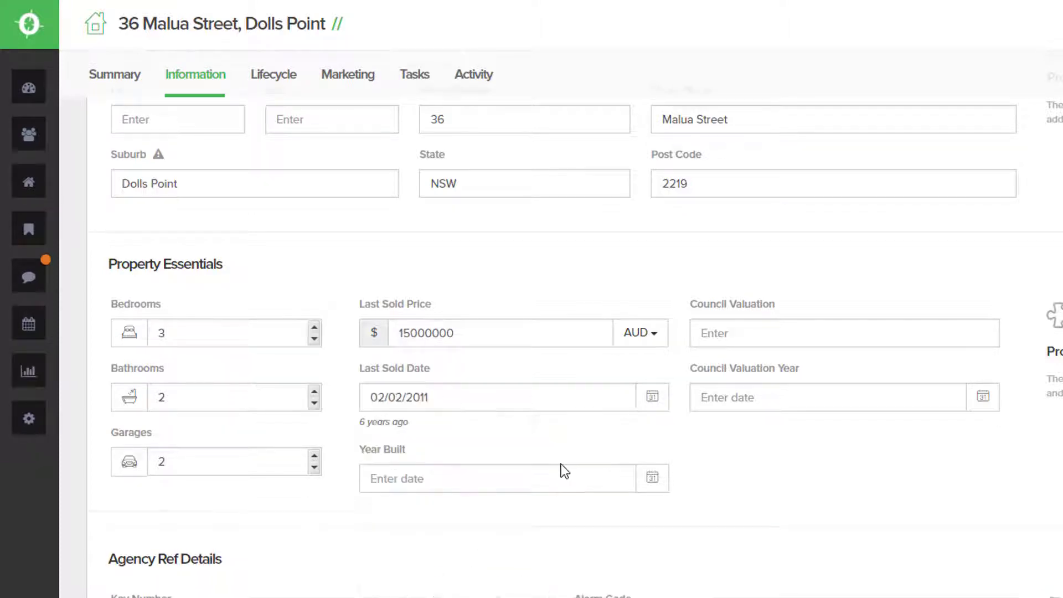
click(550, 478)
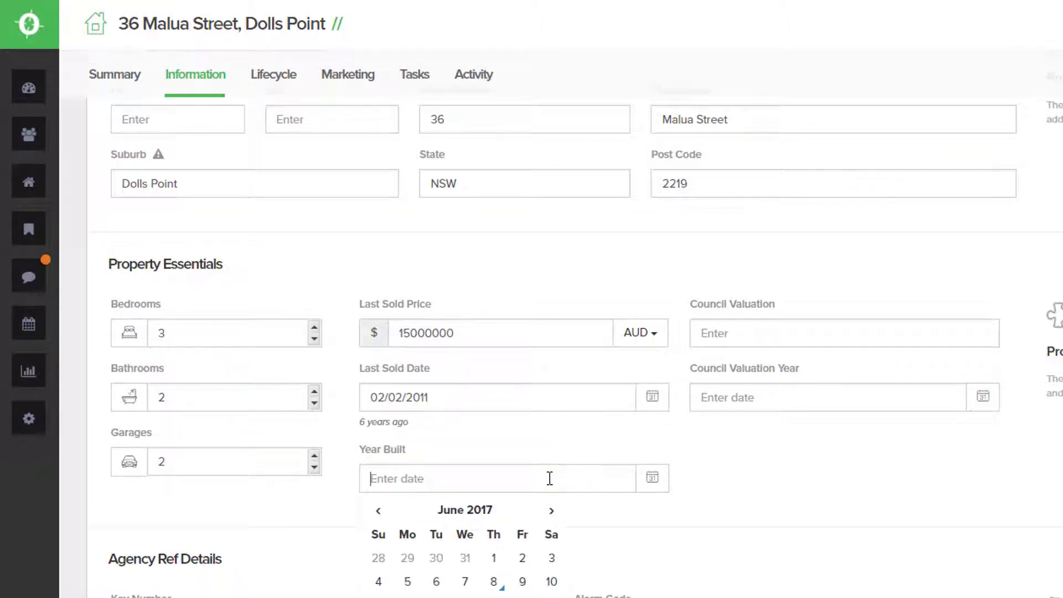
click(378, 510)
click(378, 510)
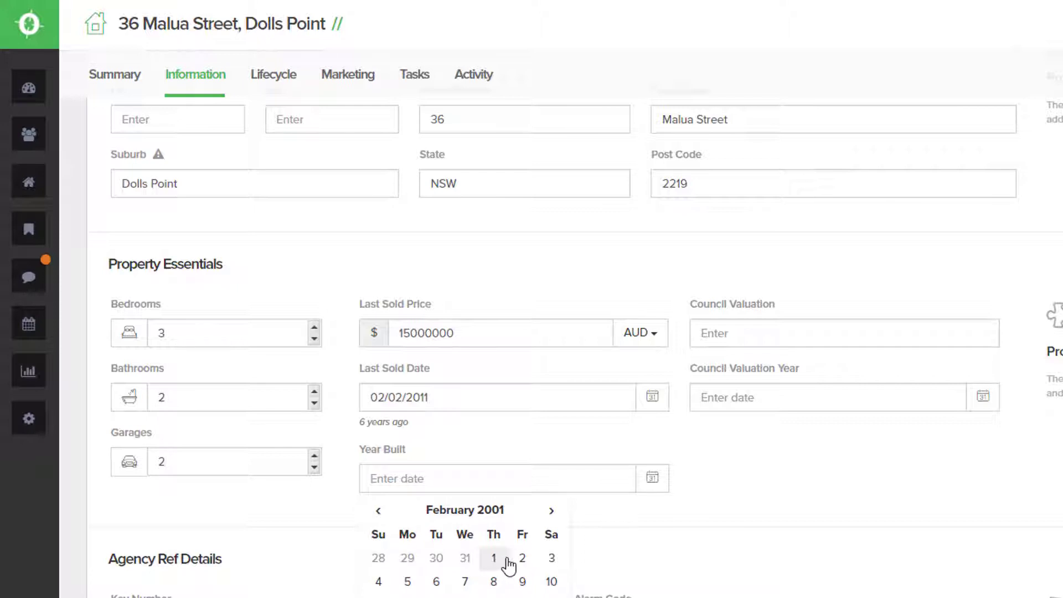
click(521, 556)
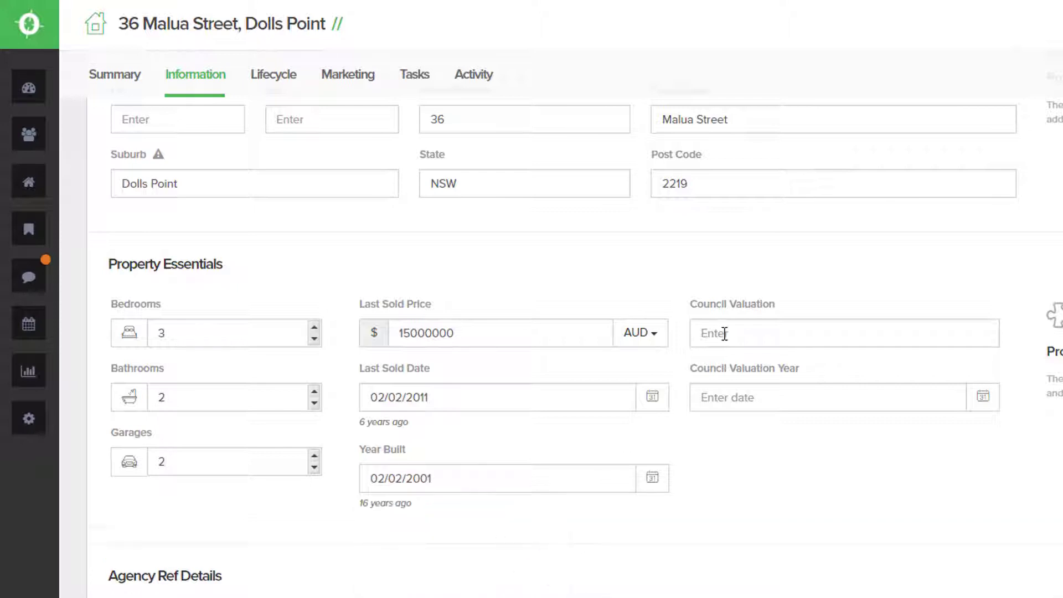
click(724, 400)
click(997, 480)
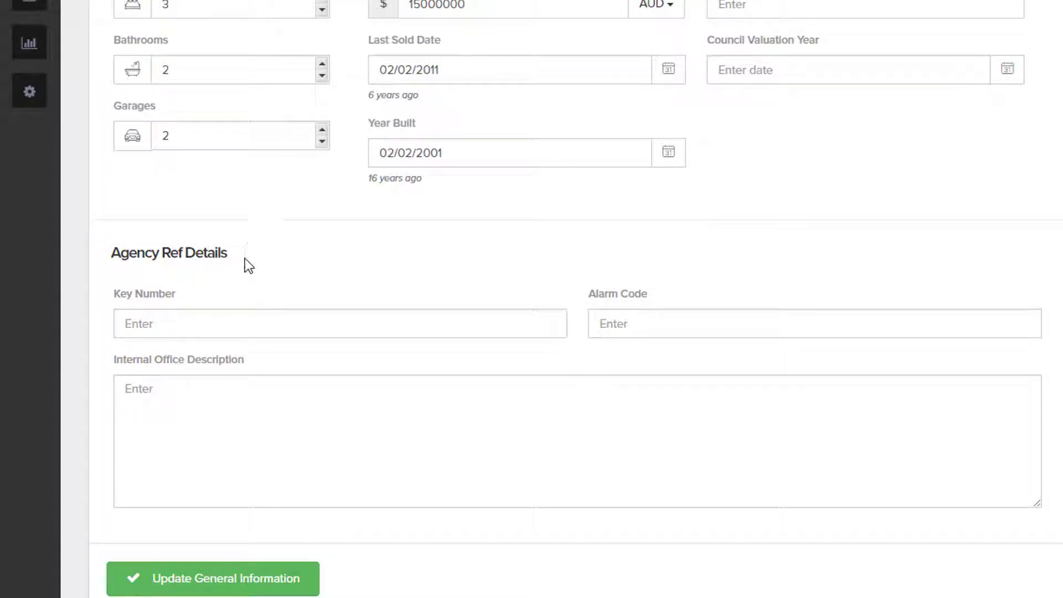
- Enter key number MAL36, the alarm code and the back/garage door office note, then save
click(222, 326)
text(MAL36)
click(624, 335)
text(1234)
click(585, 435)
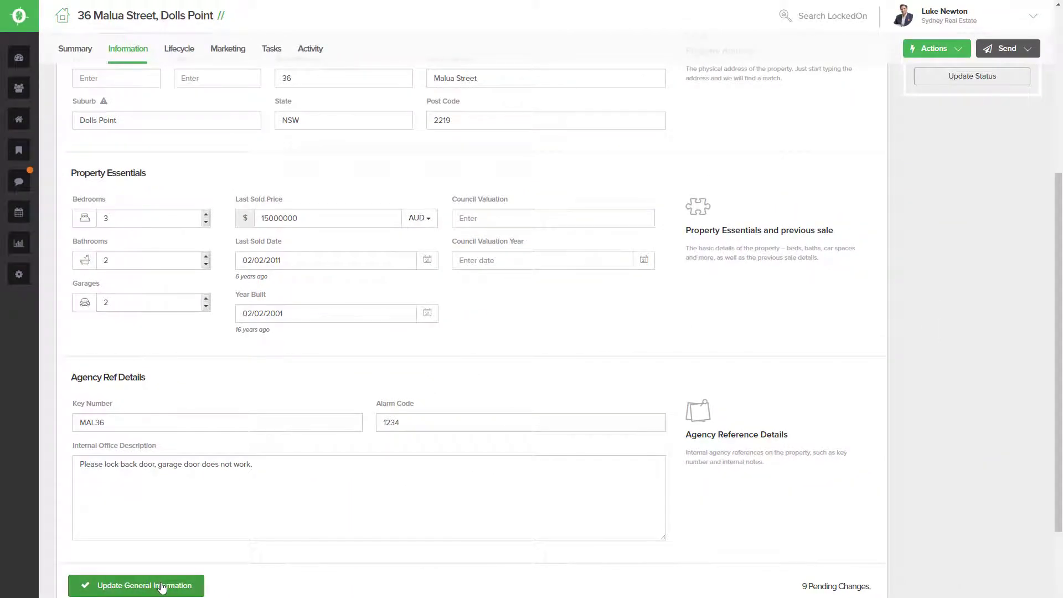
click(162, 586)
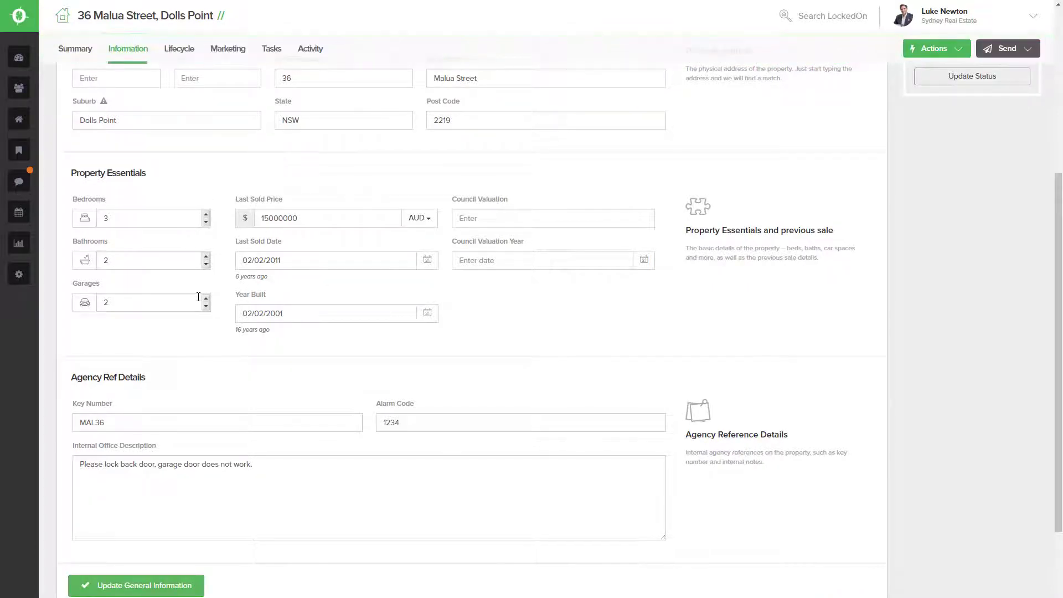
scroll(316, 325, down, 1)
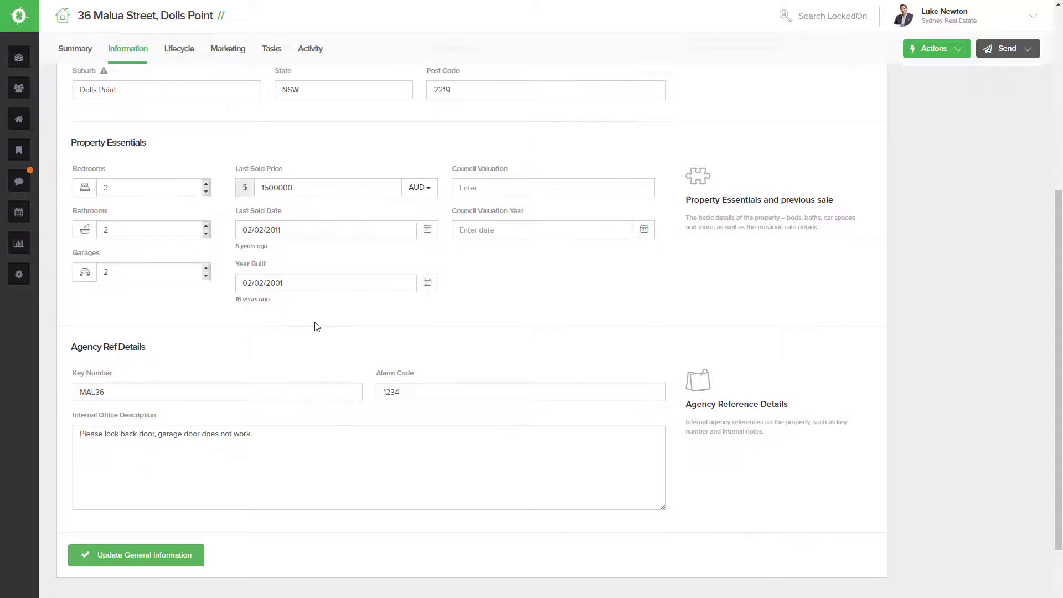
scroll(314, 327, up, 5)
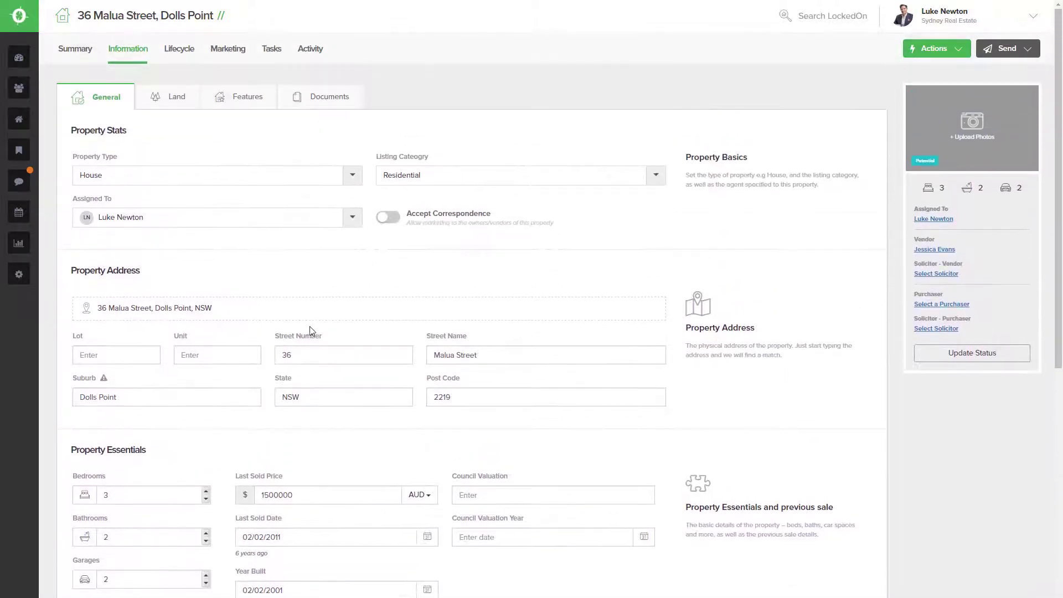
- Enter land size 550, depth 30, East aspect, 220 internal and 60 external sqm
click(170, 99)
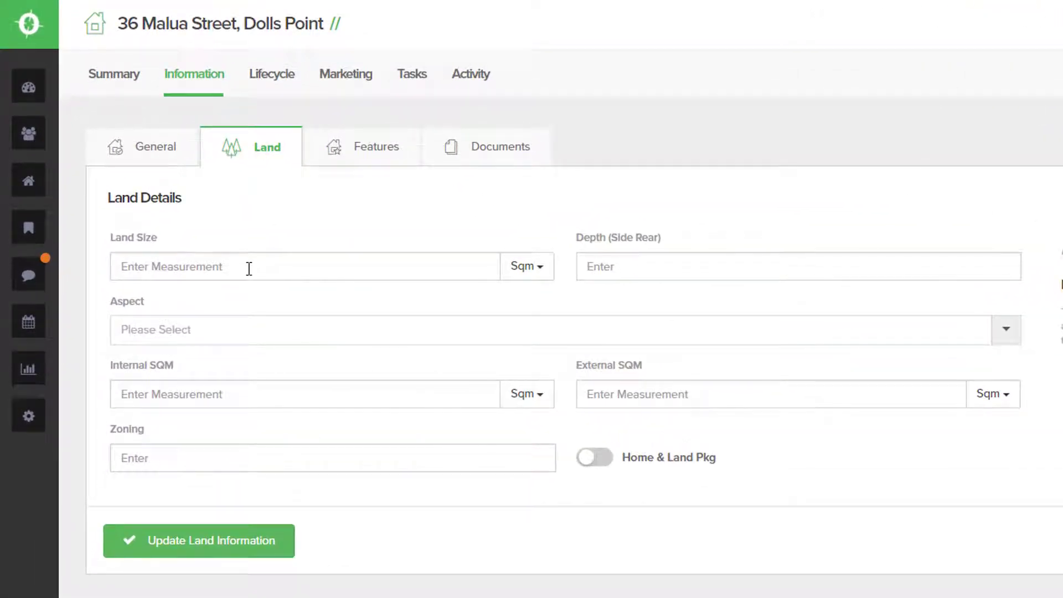
text(550)
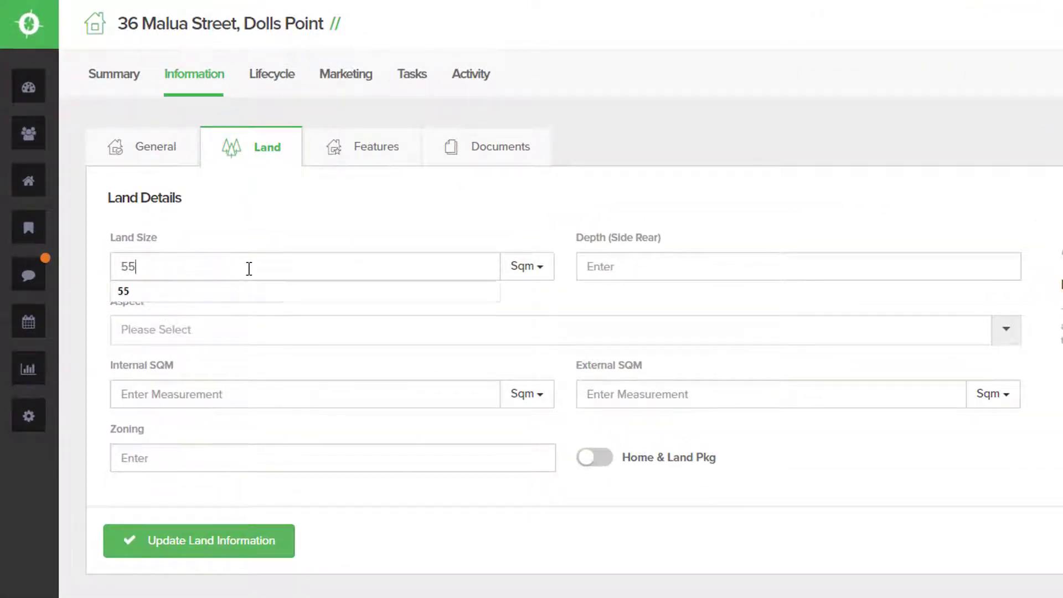
click(613, 268)
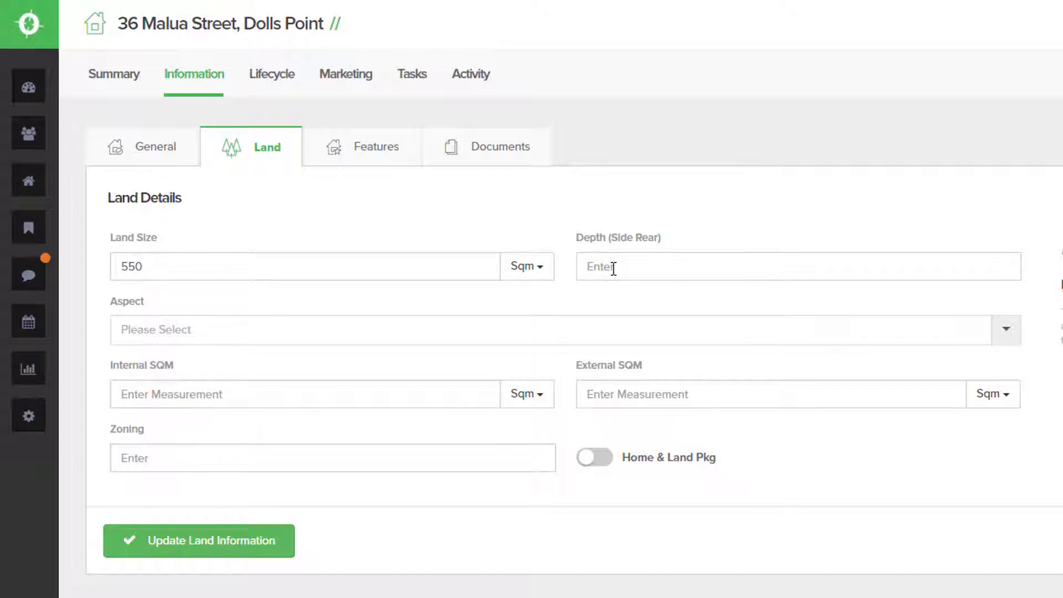
text(30)
click(412, 332)
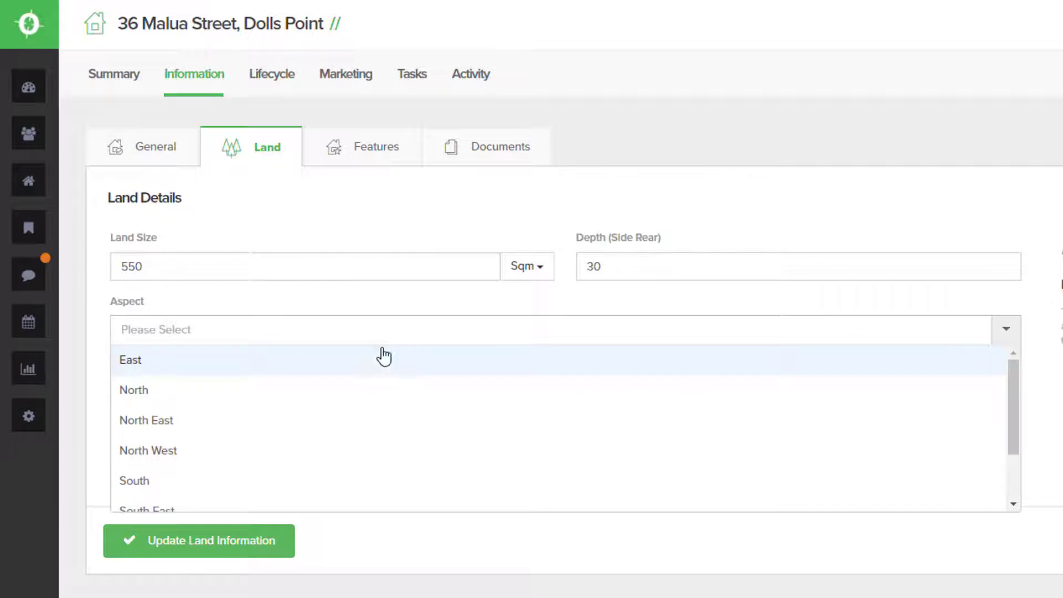
click(354, 377)
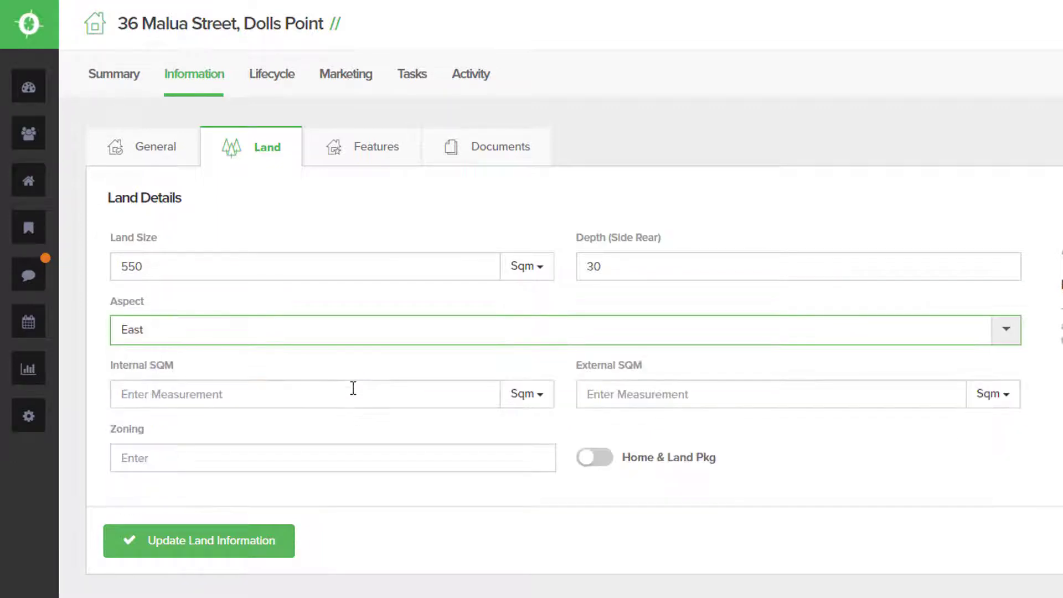
click(352, 395)
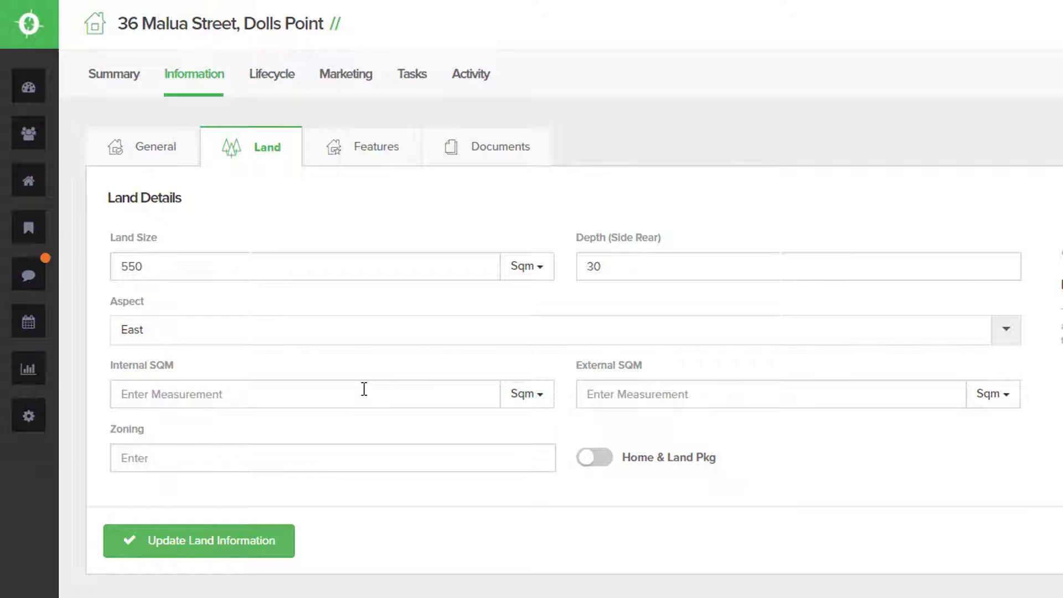
text(220)
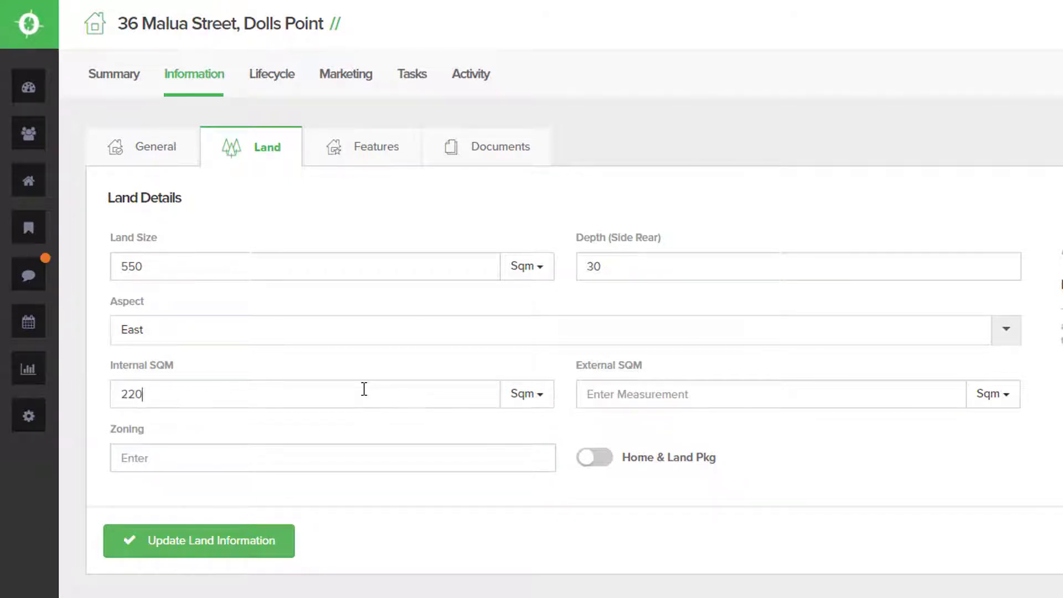
click(622, 395)
text(60)
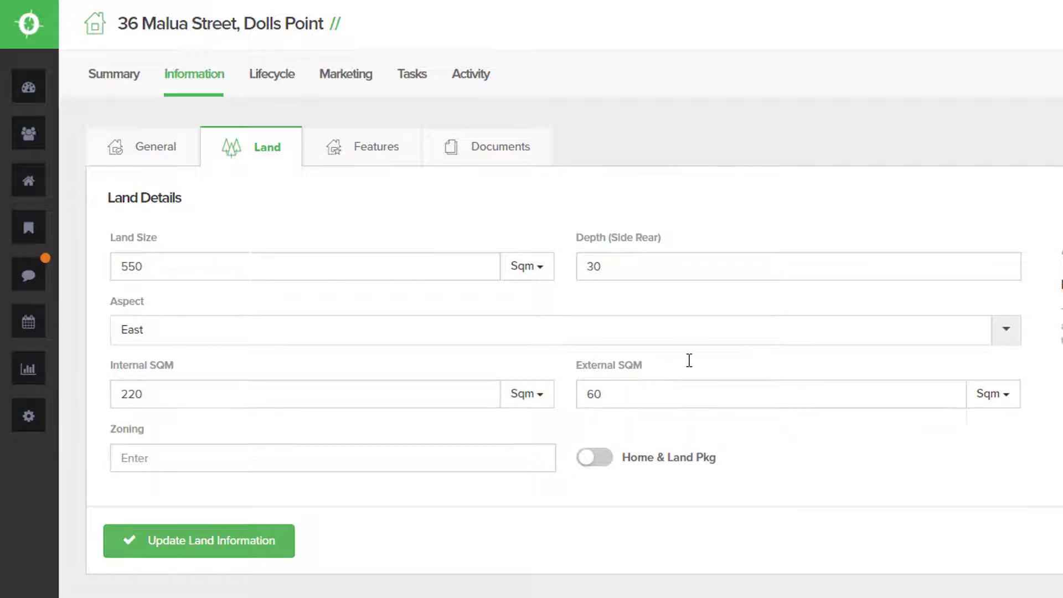
- Set the zoning to 2a Residential and save the land details
click(333, 454)
text(2a)
key(Down)
click(330, 487)
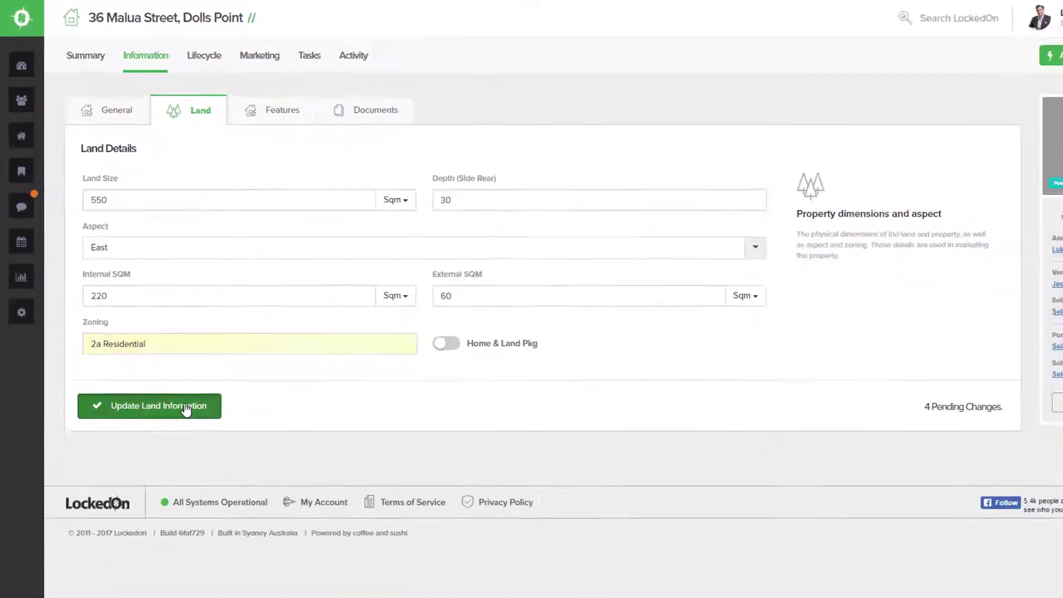
click(248, 543)
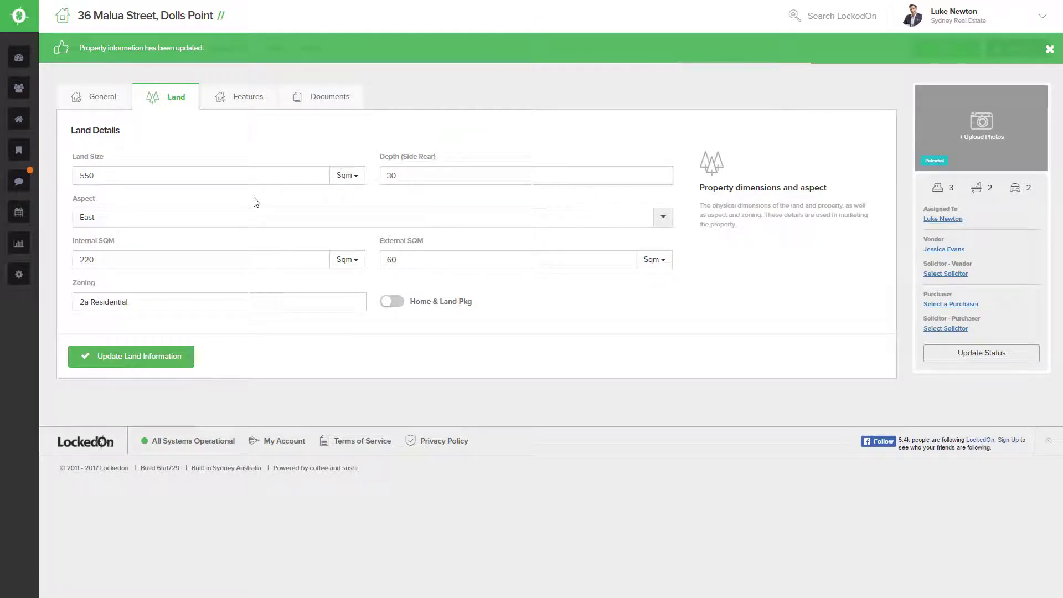
click(242, 105)
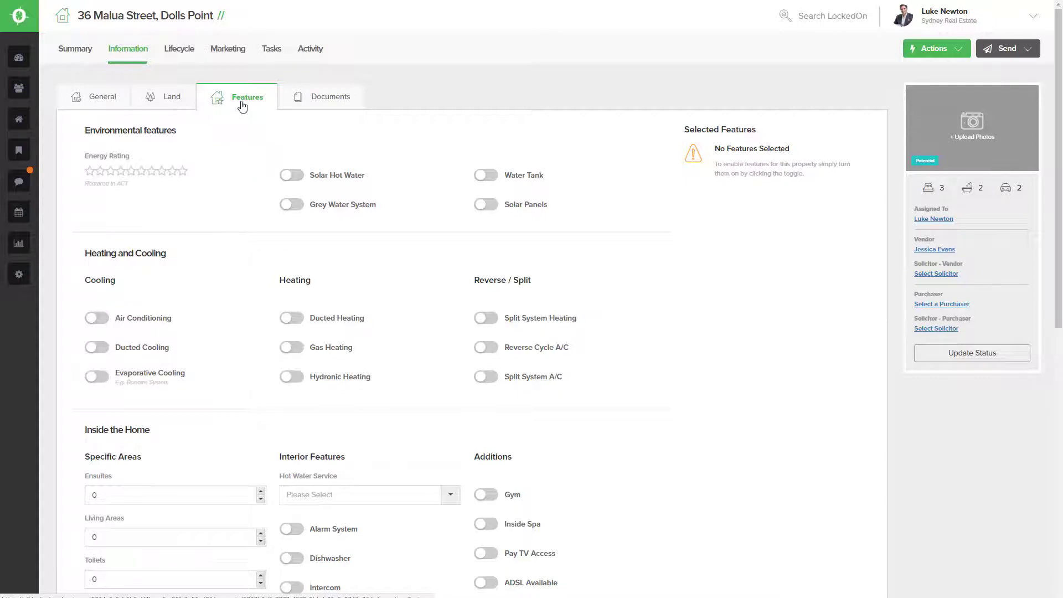
- Turn on Solar Hot Water, Solar Panels, Water Tank, Split System A/C, Gym, Alarm System, Dishwasher, Floorboards, NBN, ADSL, Pay TV
click(301, 177)
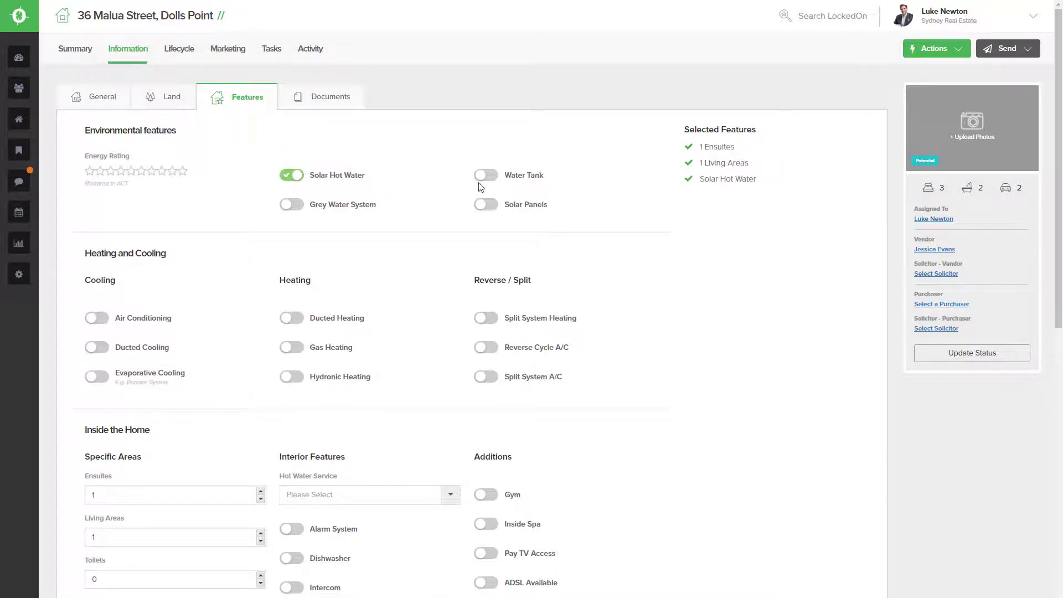
click(308, 272)
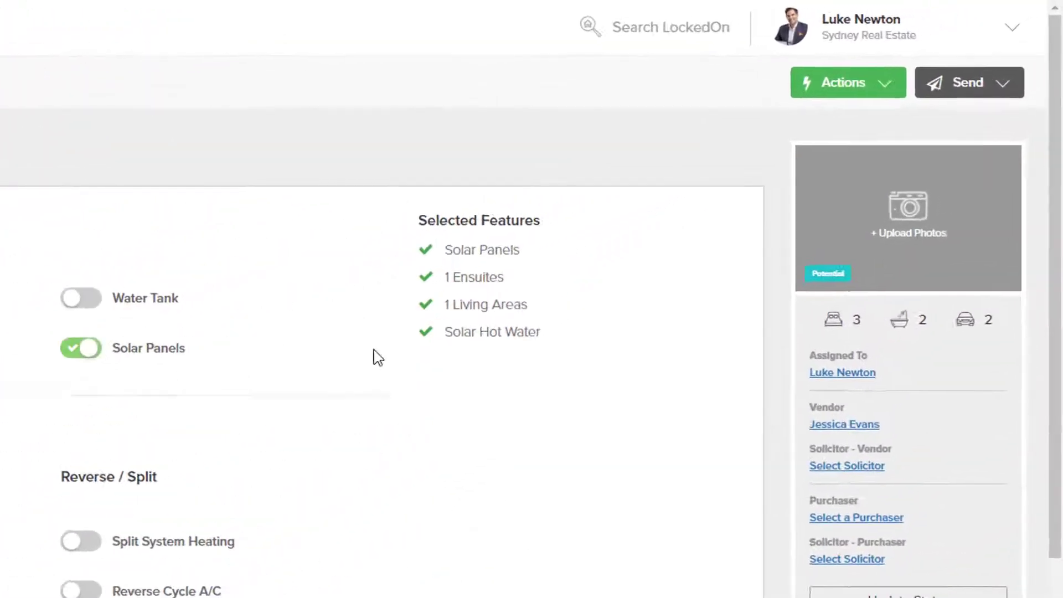
click(308, 233)
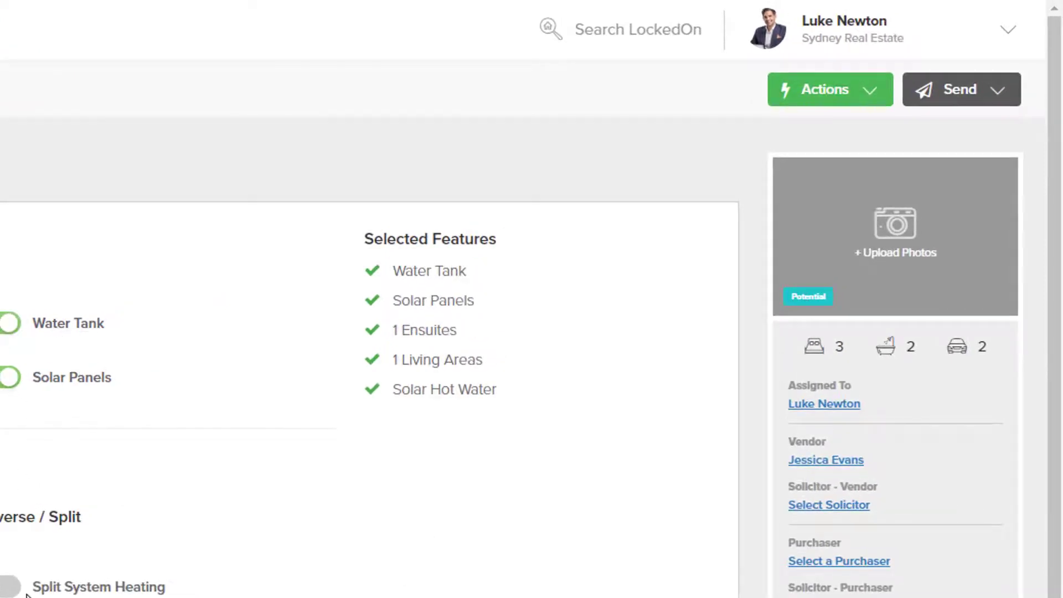
scroll(166, 443, down, 3)
click(14, 561)
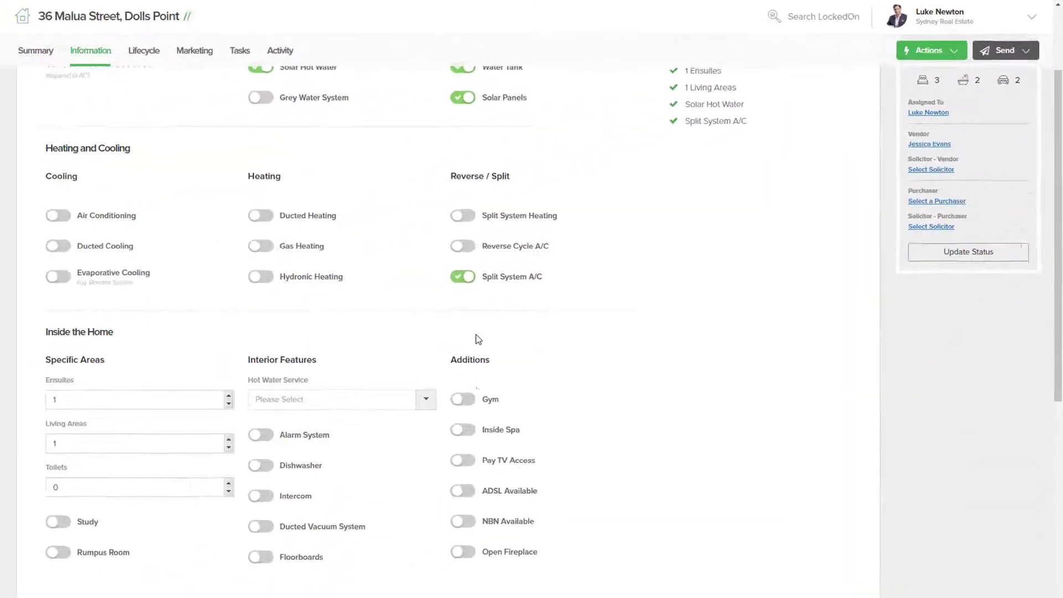
click(295, 511)
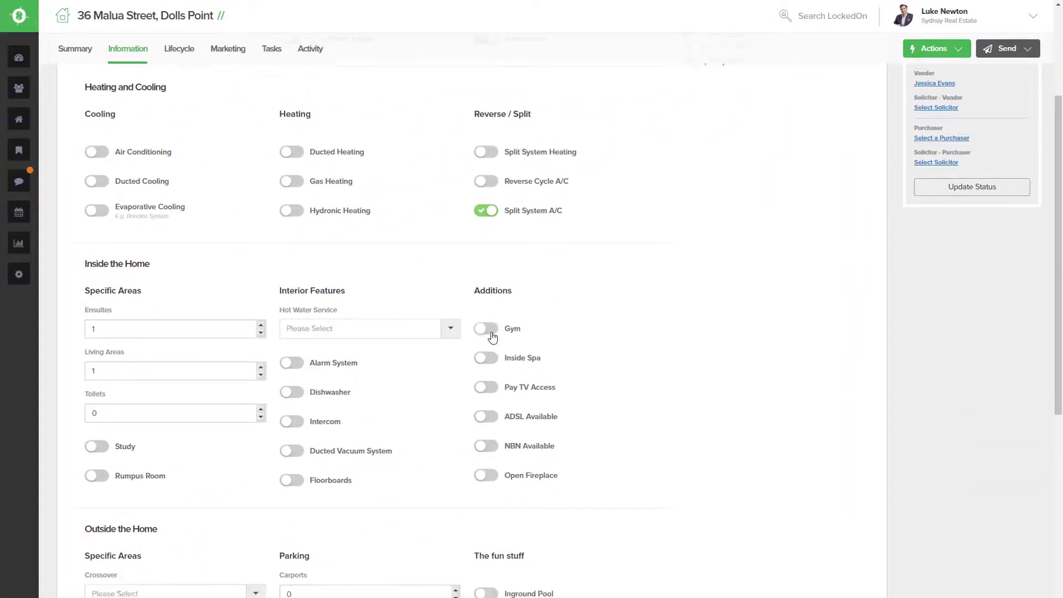
click(292, 363)
click(292, 392)
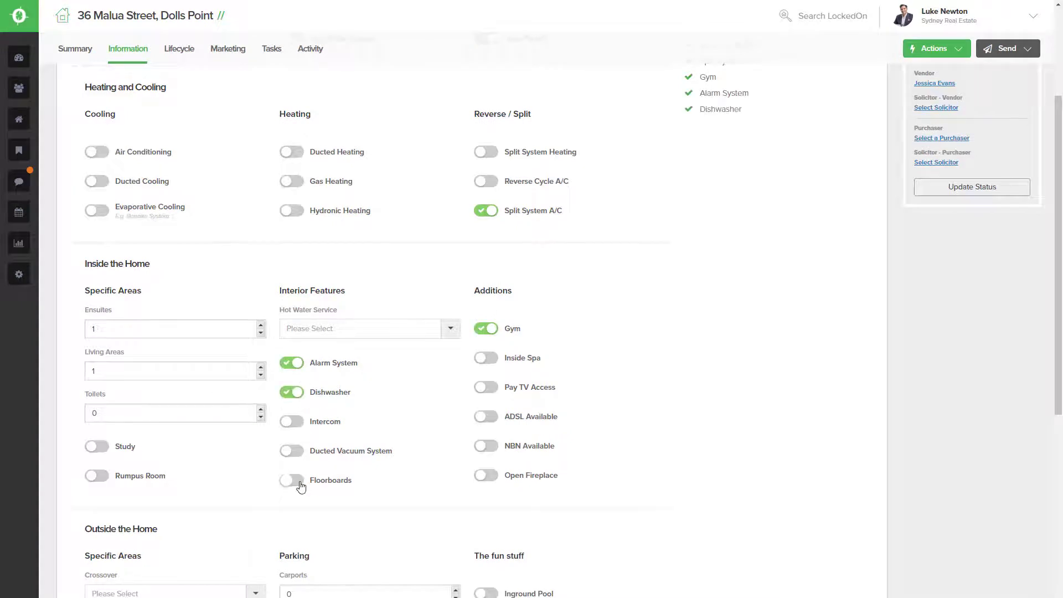
click(291, 480)
click(490, 446)
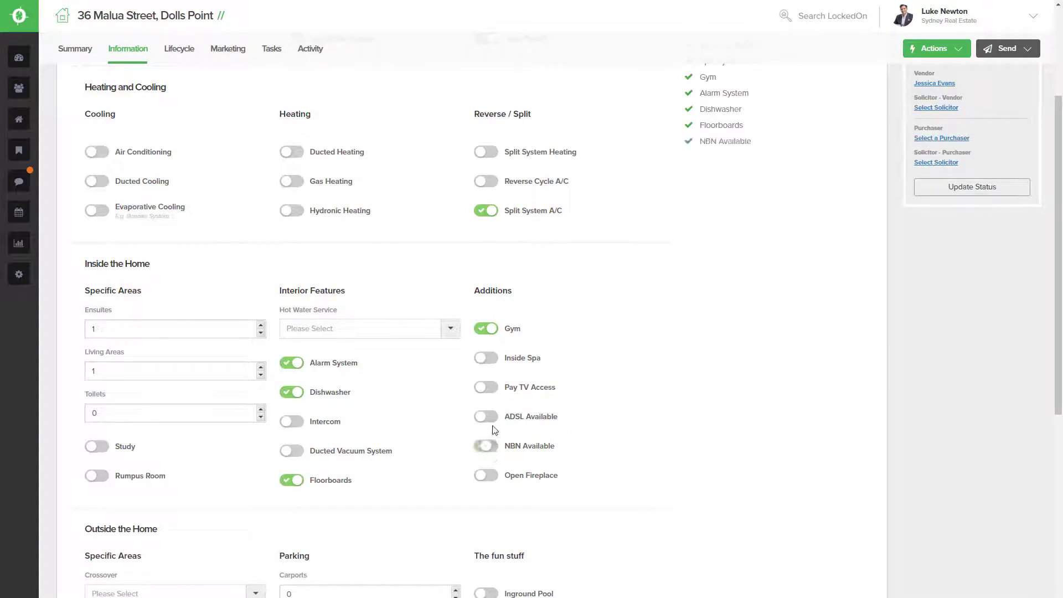
click(489, 418)
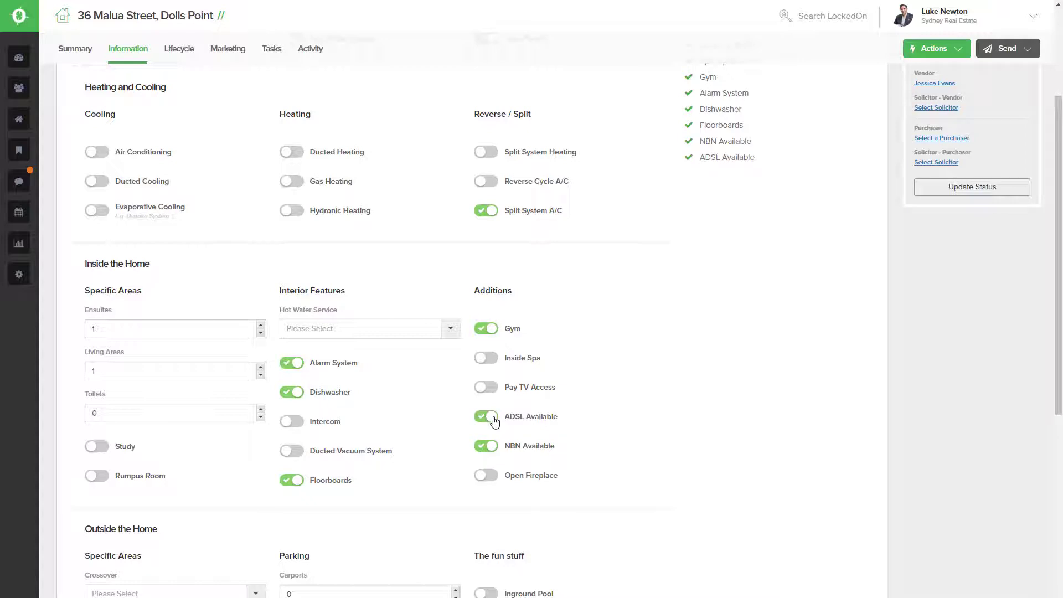
click(487, 388)
- Turn on Outside Spa, Secure Parking, Balcony, Deck and Fully Fenced, then save the features
scroll(489, 393, down, 5)
scroll(491, 406, down, 1)
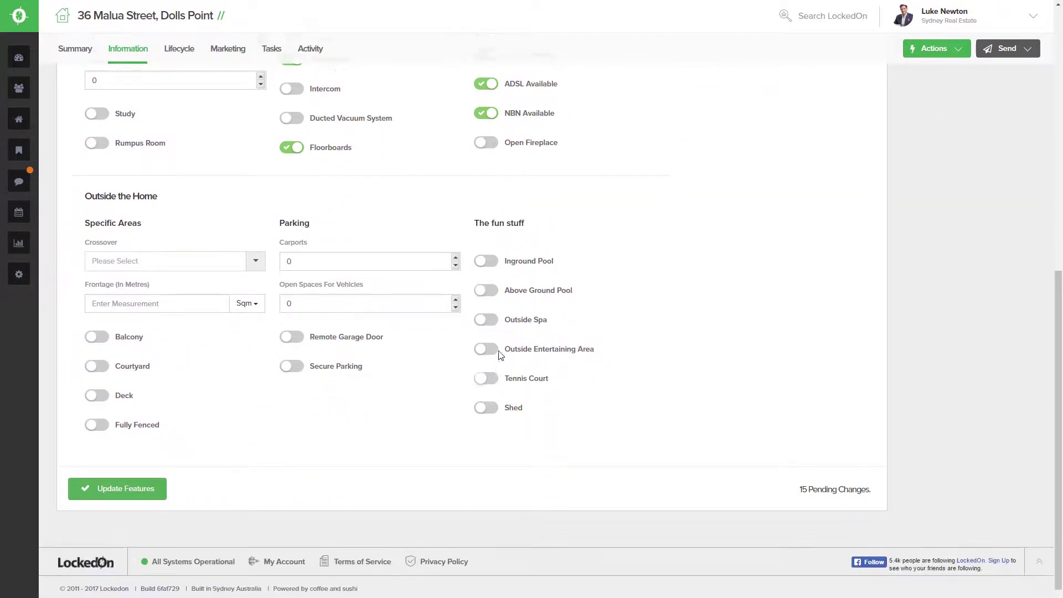
click(487, 321)
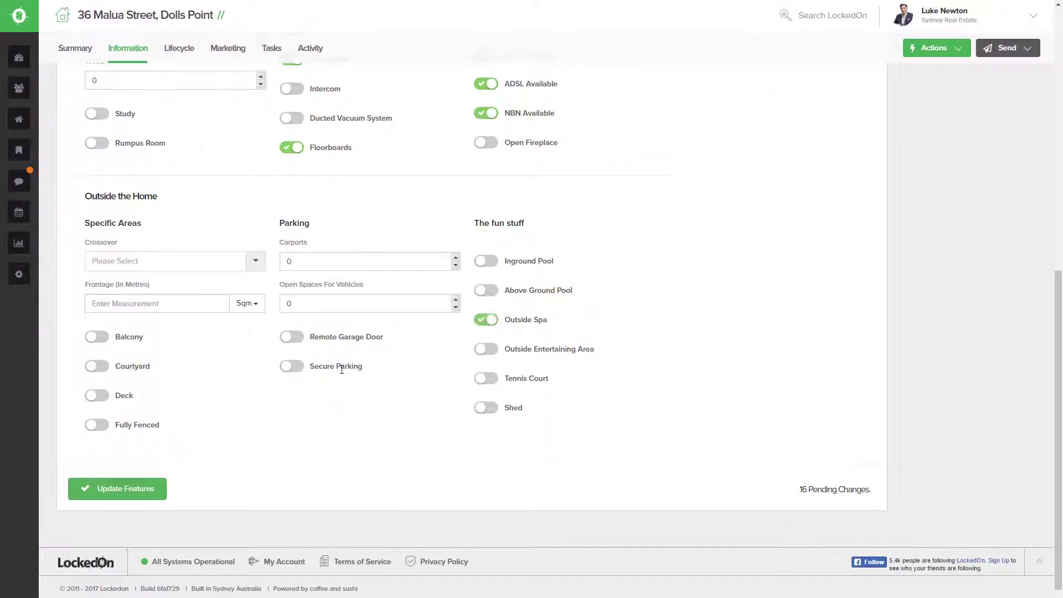
click(293, 367)
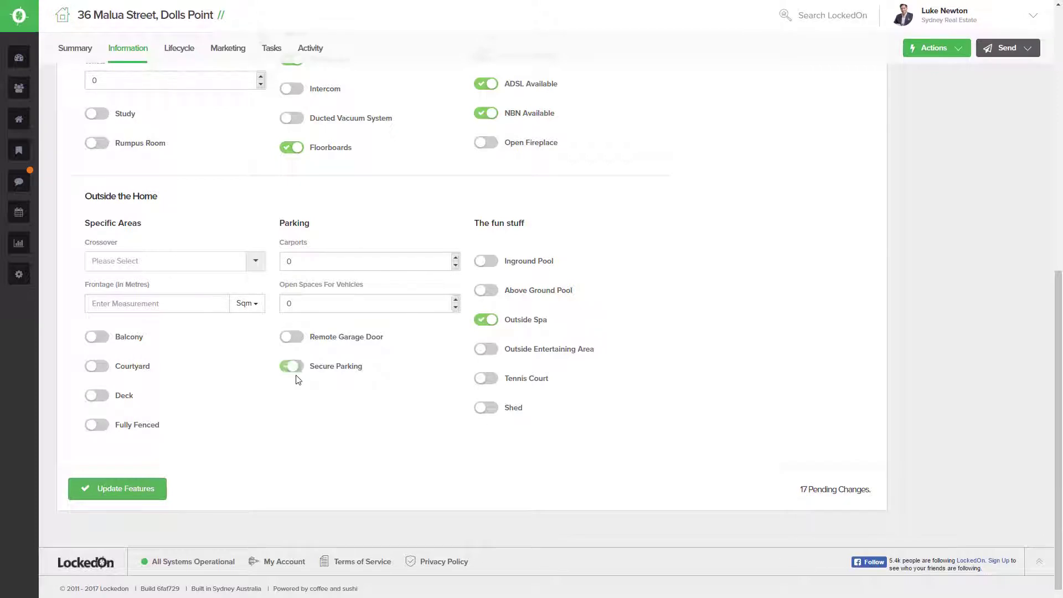
click(100, 337)
click(99, 395)
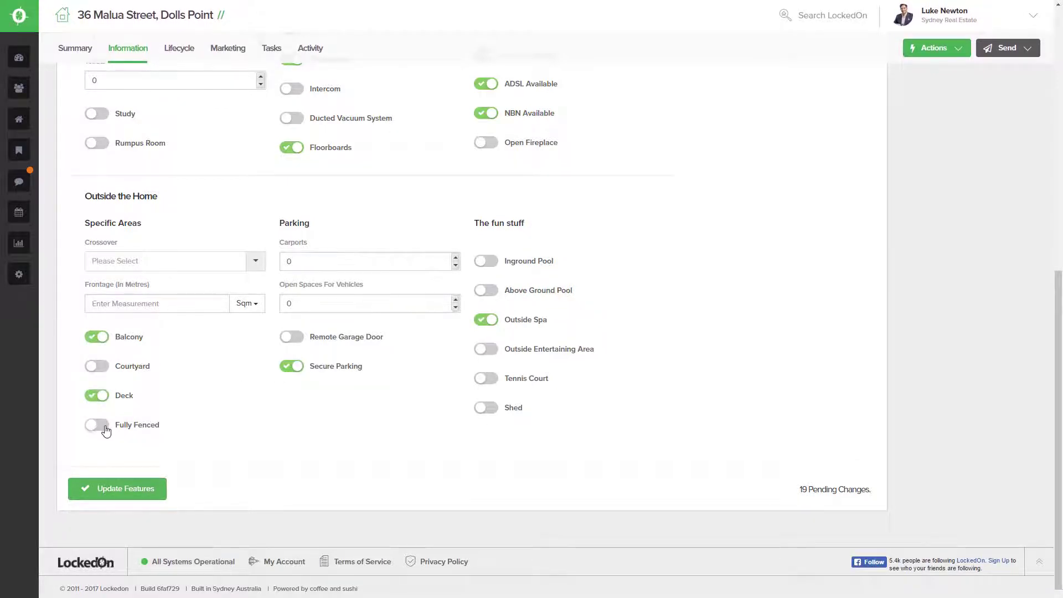
click(99, 424)
scroll(353, 252, down, 1)
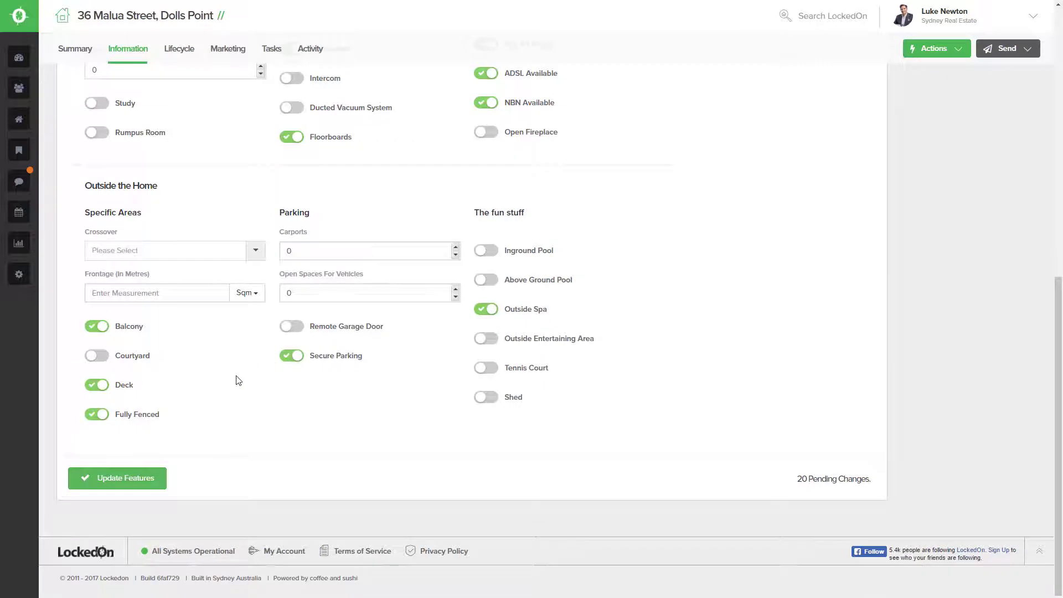
click(138, 480)
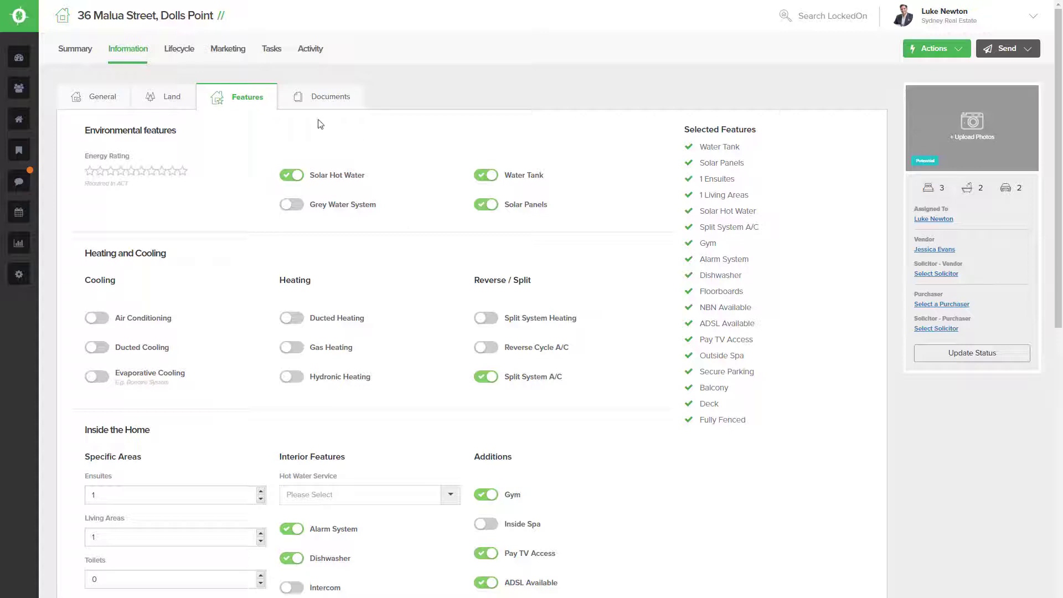
click(318, 100)
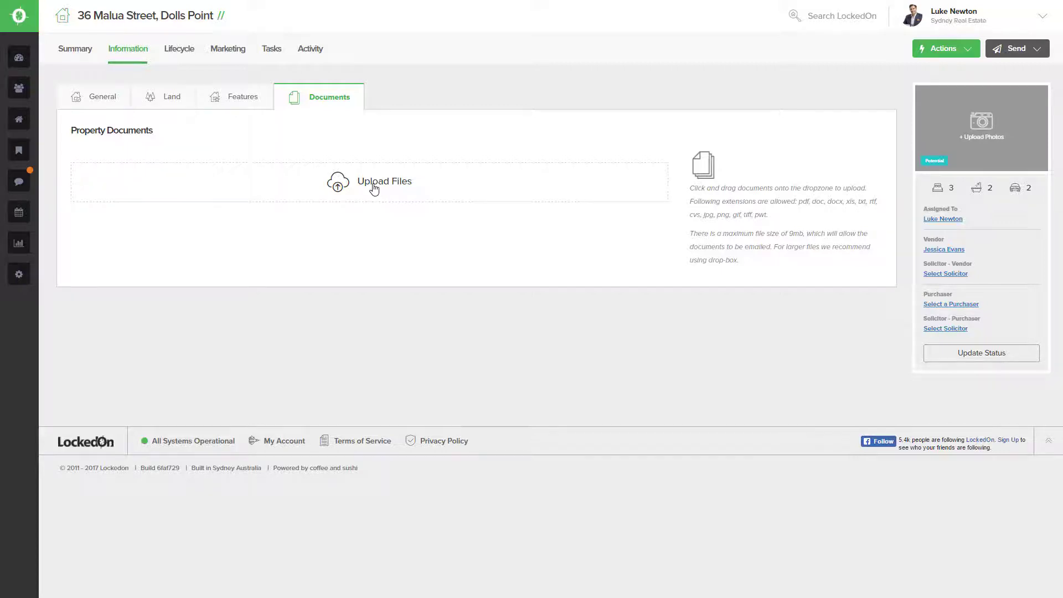
click(375, 189)
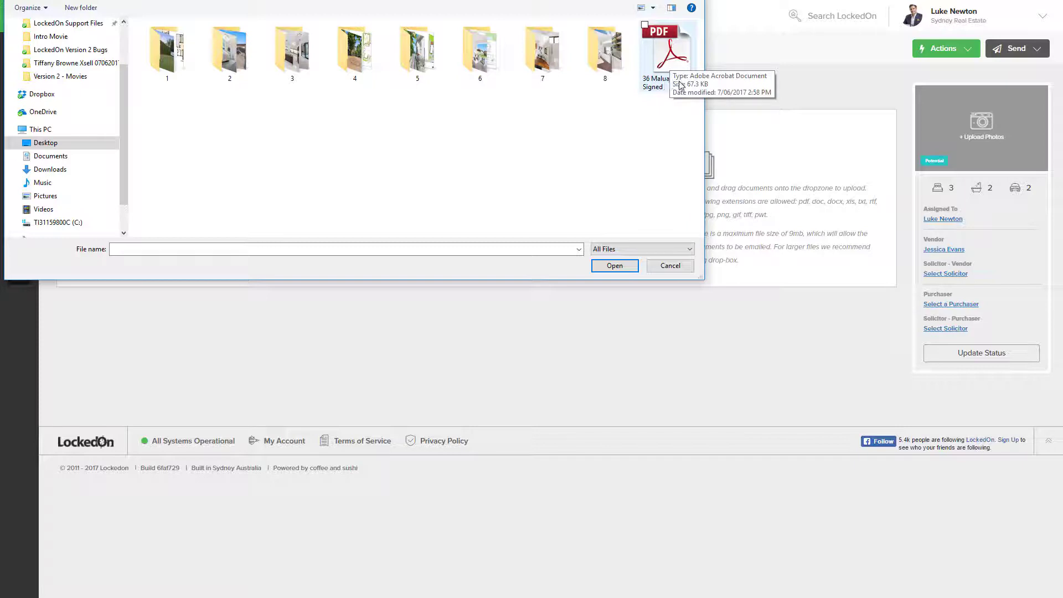
double_click(667, 54)
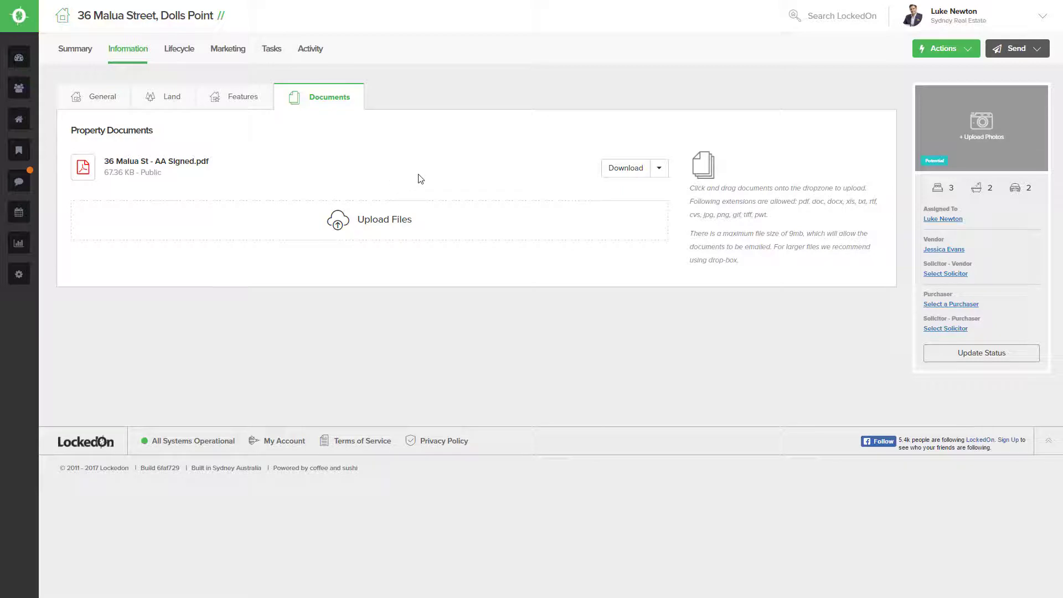
- Delete the uploaded signed PDF and re-add it by dragging it from the Sample Property Images folder
click(659, 175)
click(631, 197)
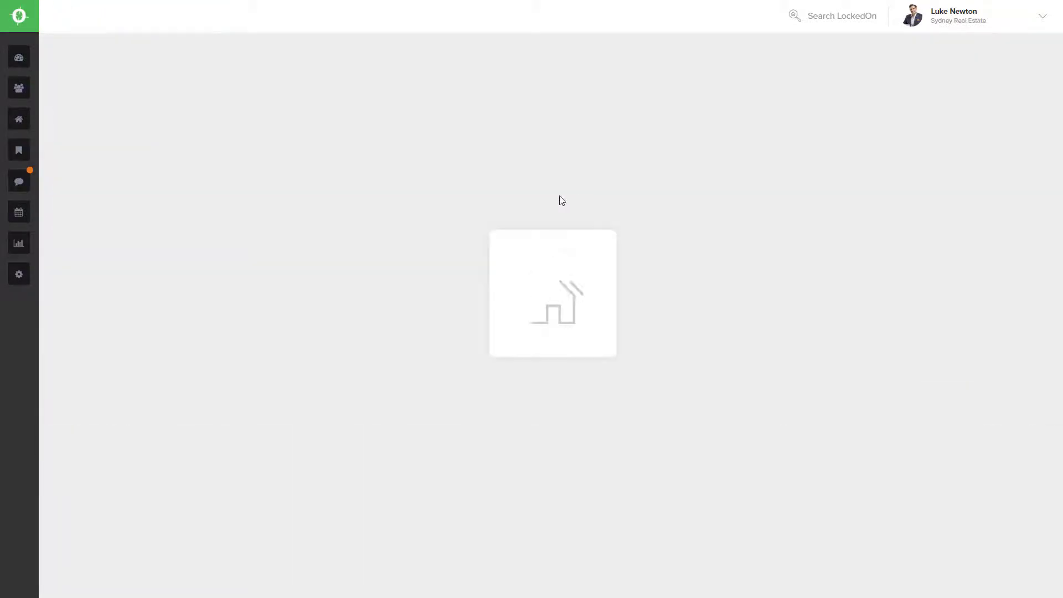
key(alt+Tab)
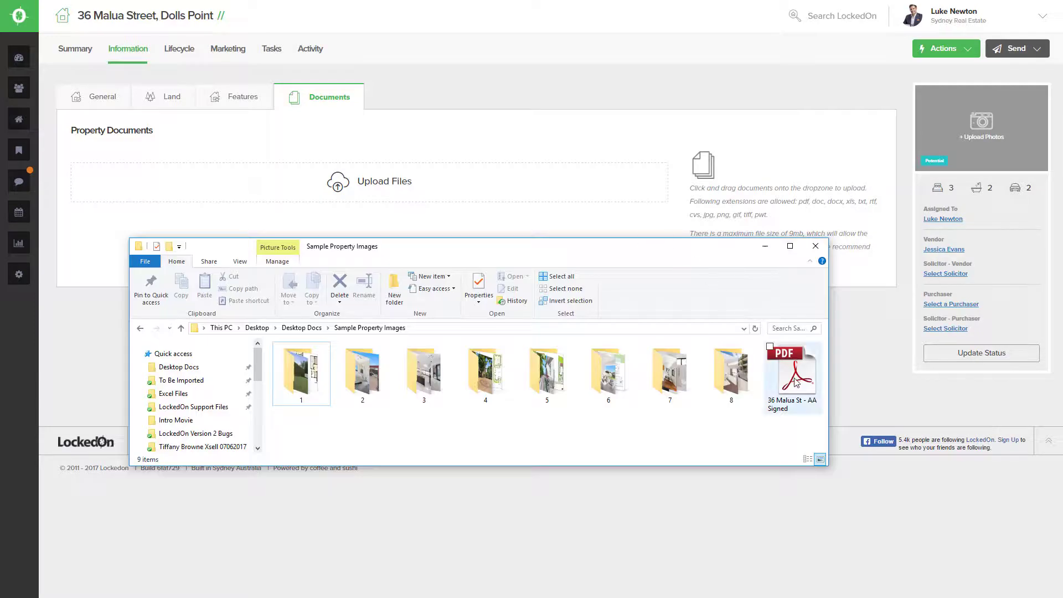
drag(796, 382, 377, 185)
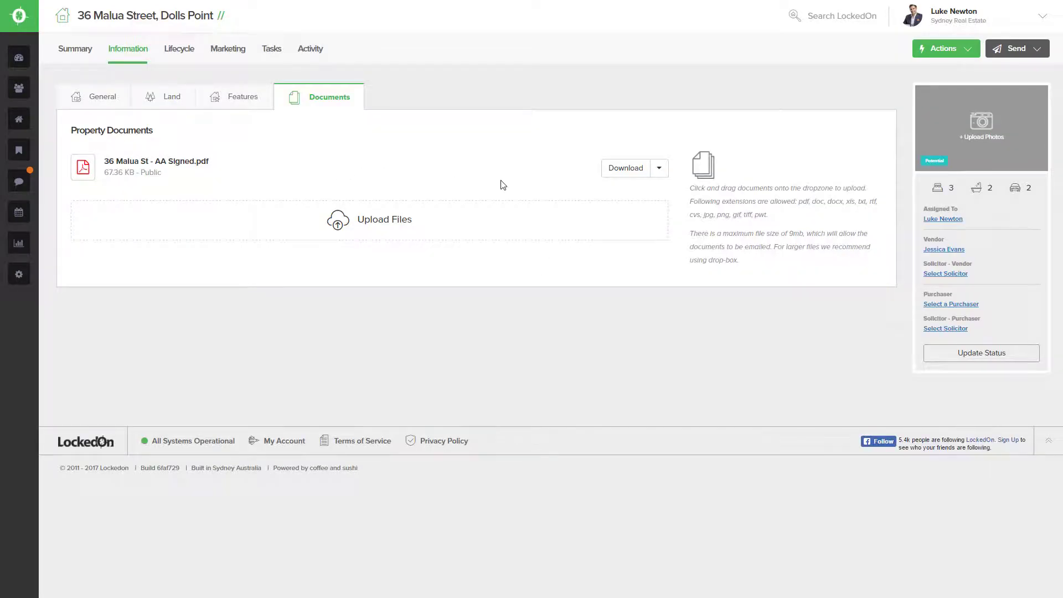
click(660, 169)
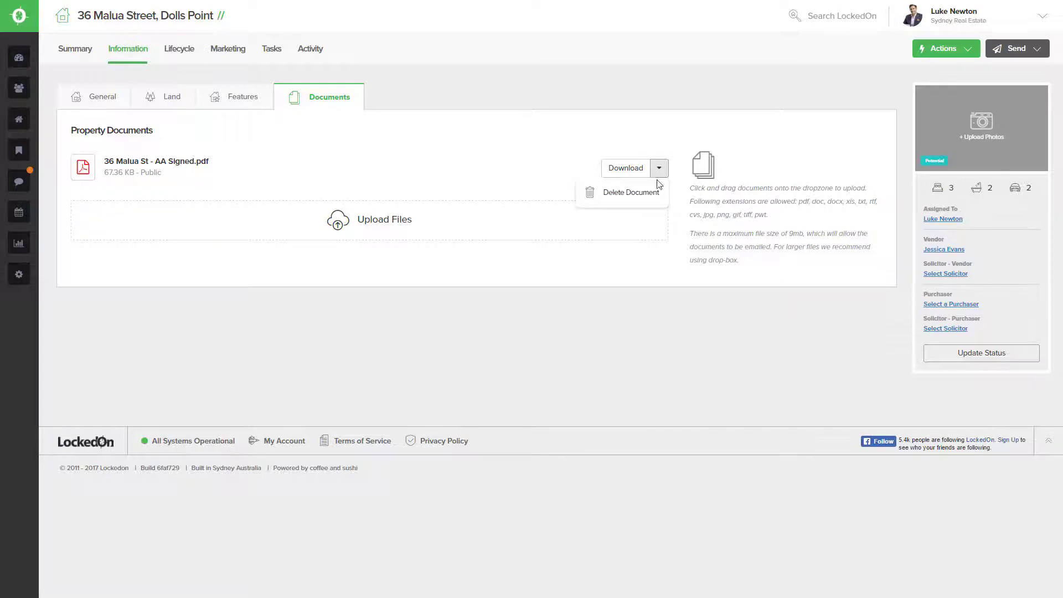
click(589, 139)
- On the Listing details, set method of sale to Private and date listed to 08/06/2017
click(177, 54)
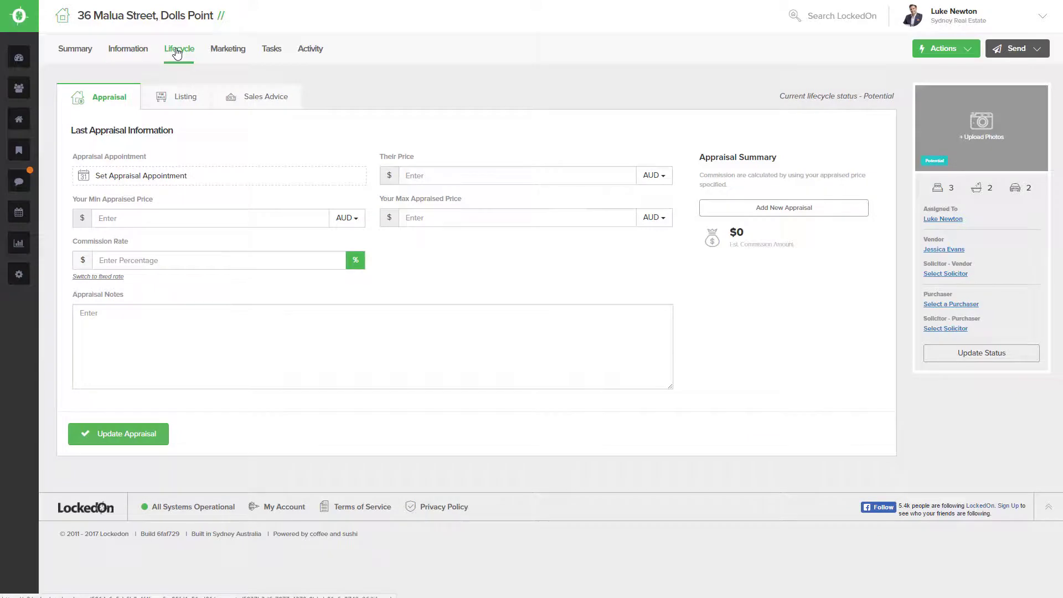
click(171, 100)
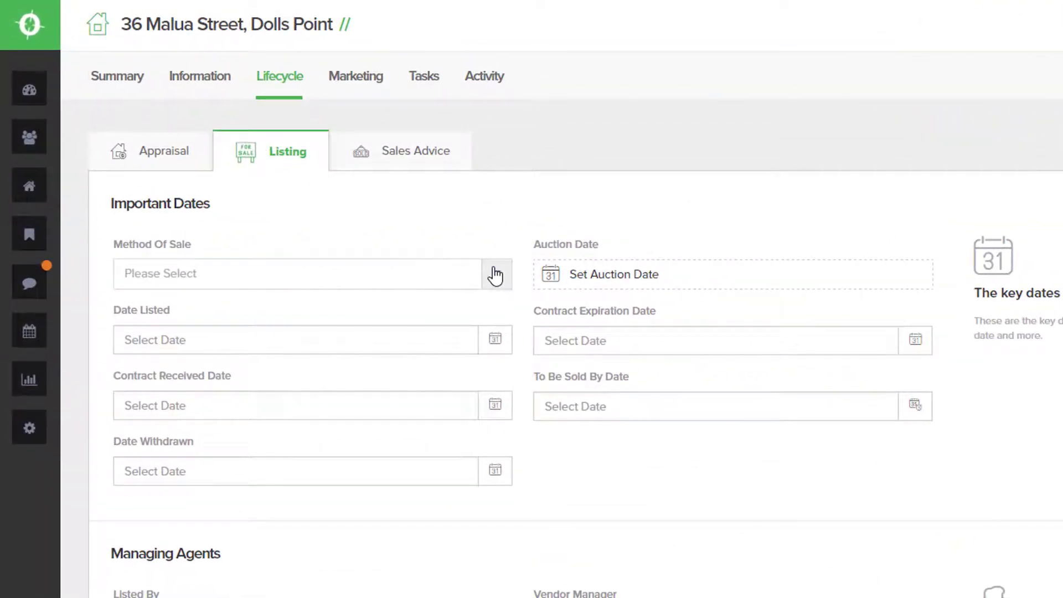
click(496, 275)
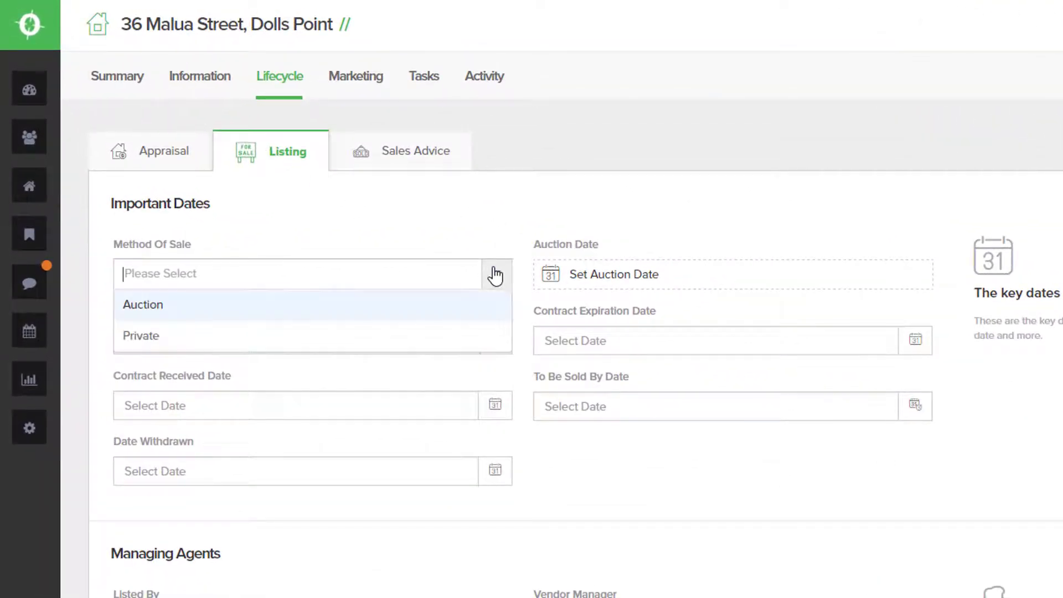
click(439, 344)
click(499, 340)
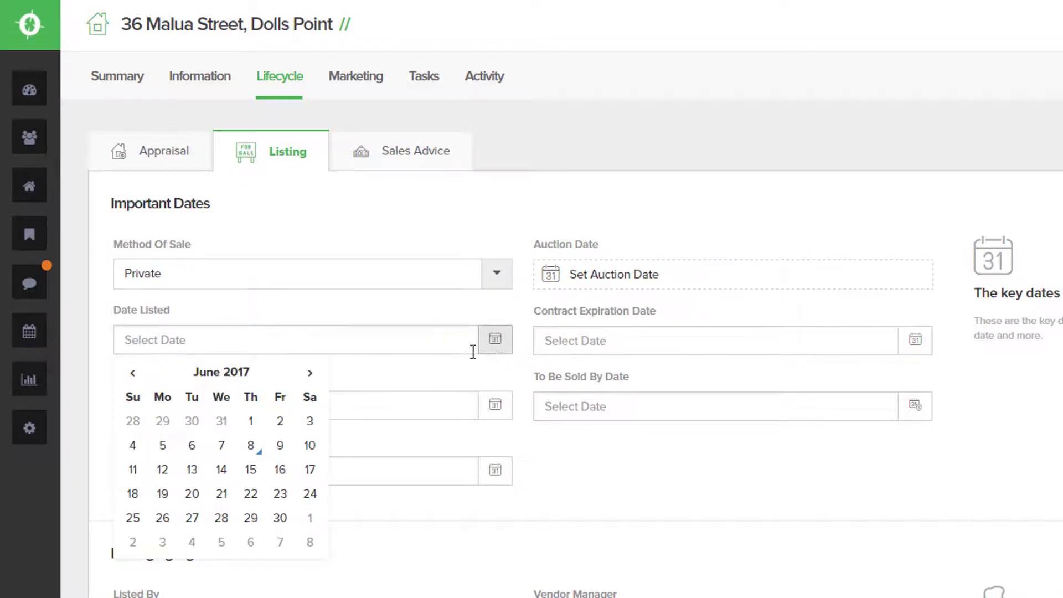
click(270, 449)
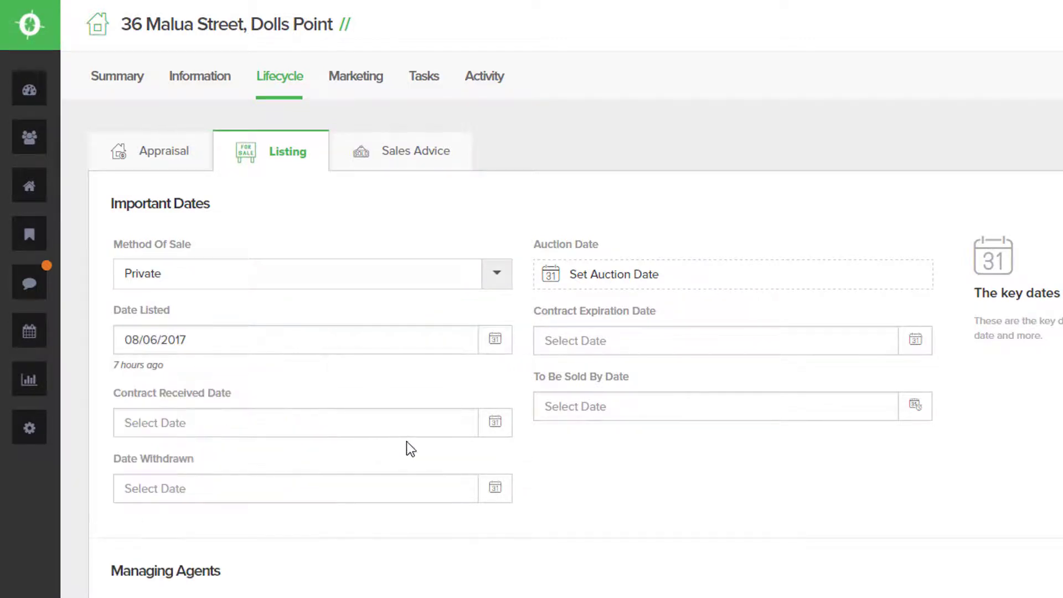
- Set contract received to 08/06/2017 and contract expiration to 08/09/2017
click(499, 431)
click(250, 528)
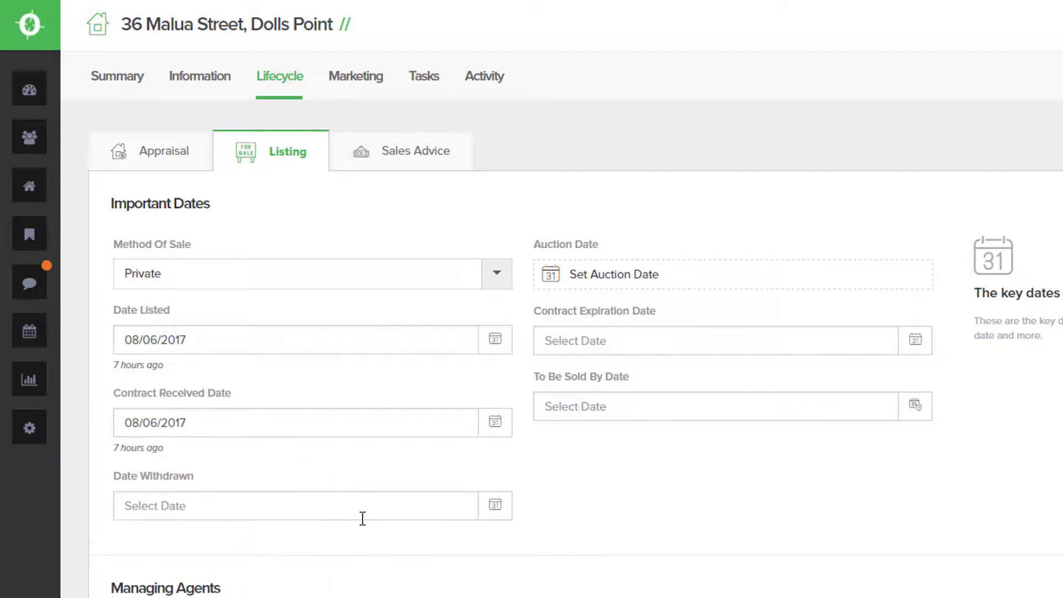
click(916, 340)
click(730, 374)
click(730, 374)
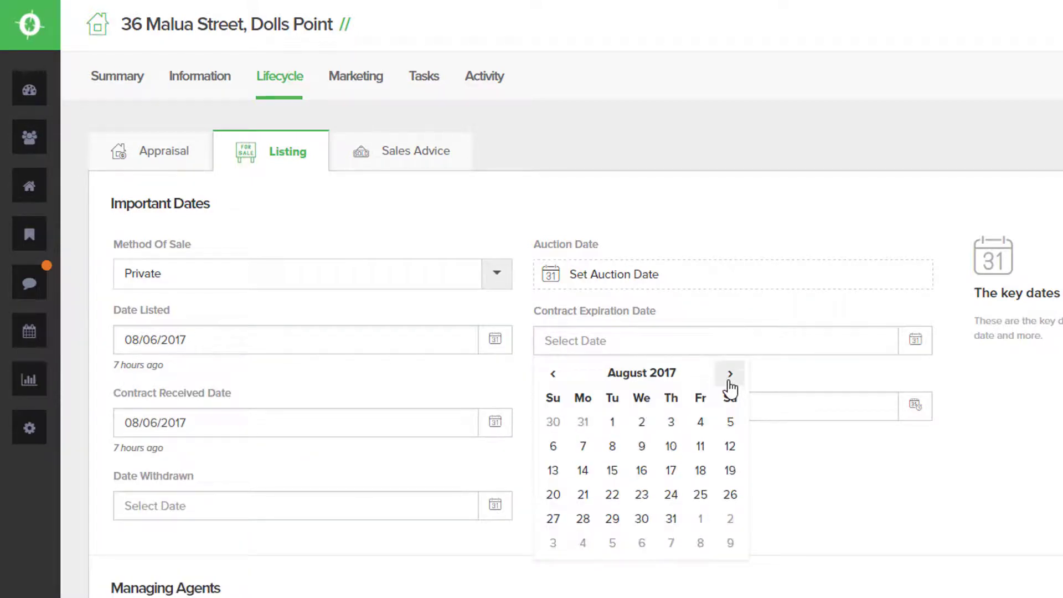
click(730, 374)
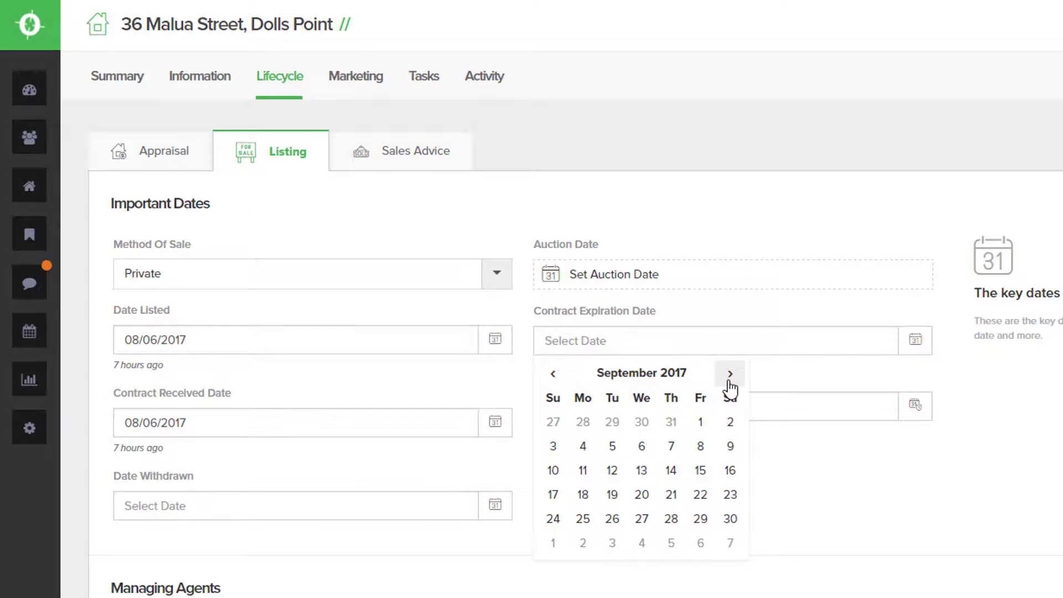
click(701, 447)
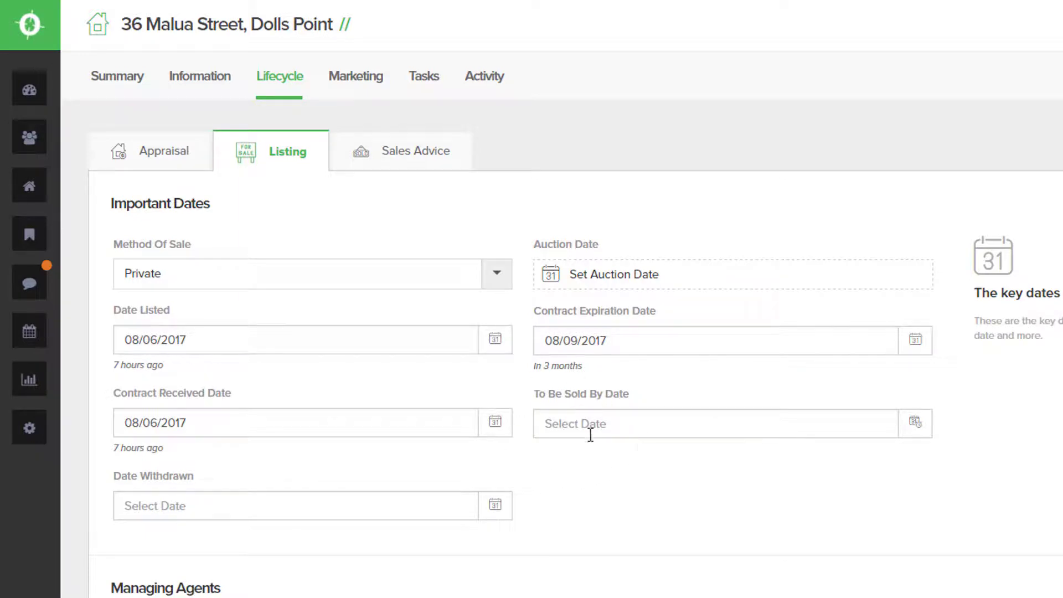
scroll(484, 547, down, 5)
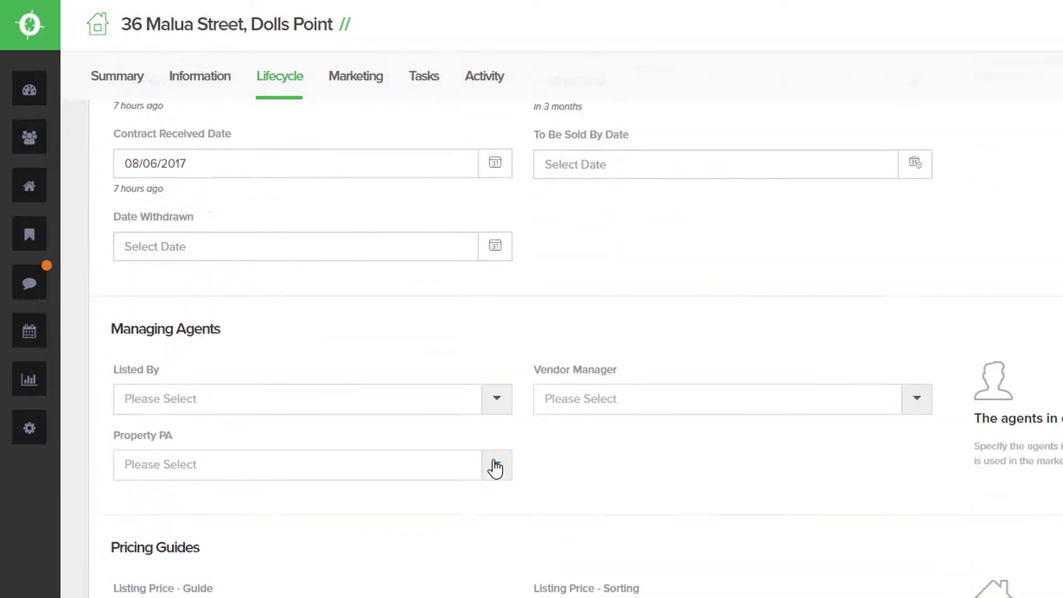
- Choose the listing agent in the Listed By dropdown
click(497, 400)
click(303, 440)
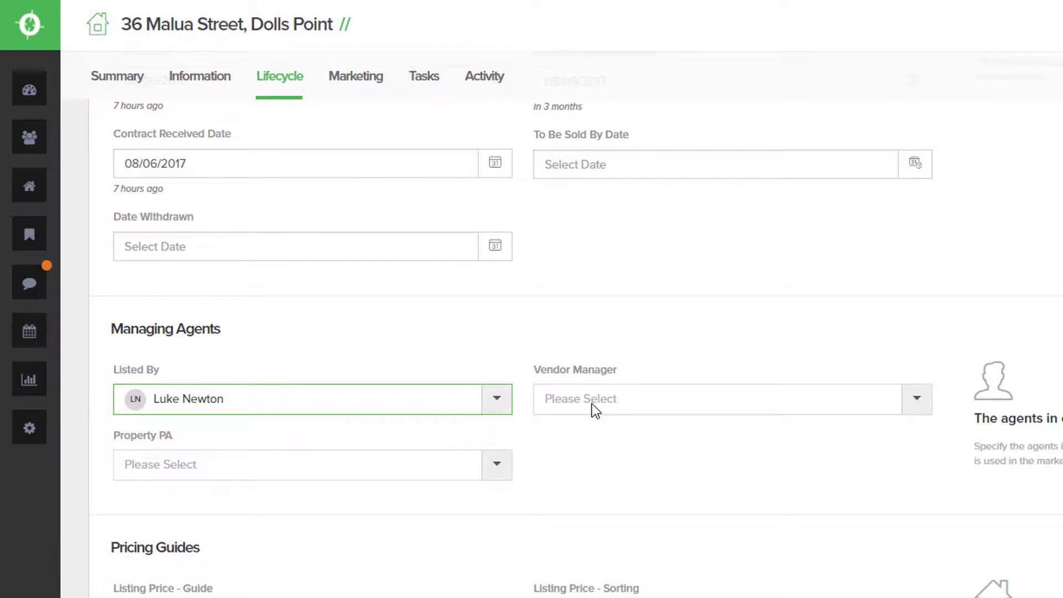
scroll(593, 404, down, 3)
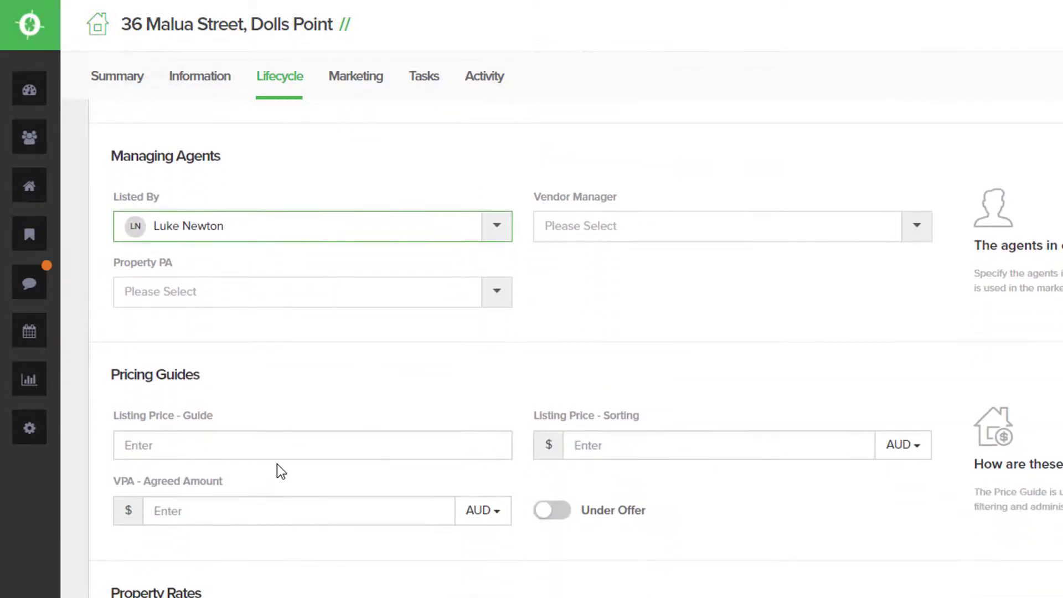
- Enter guide price 'From $2,000,000' and select 2000000 as the sorting price
click(276, 452)
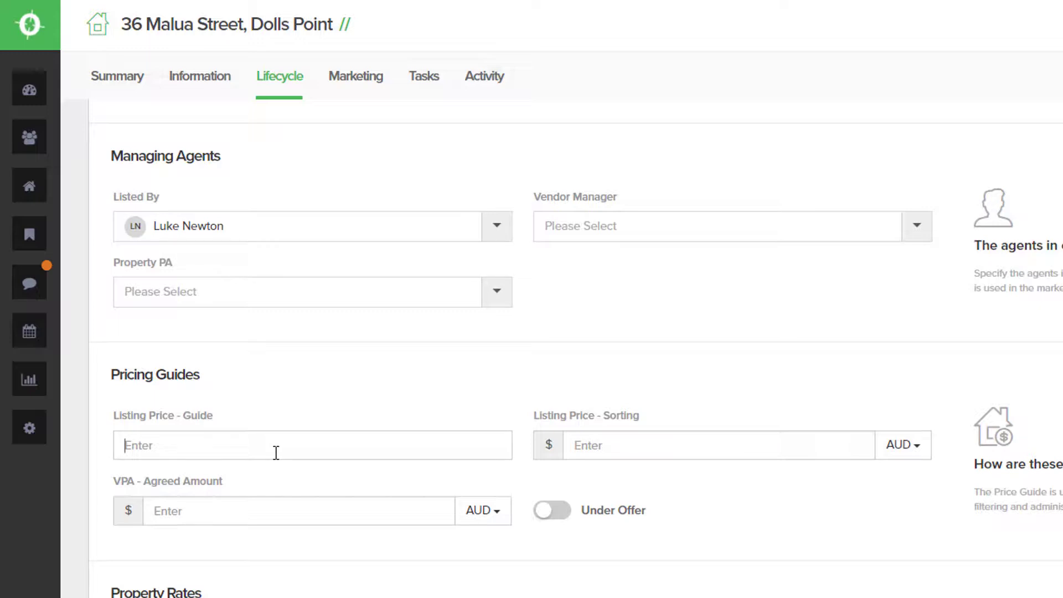
text(From $2,000,000)
click(624, 449)
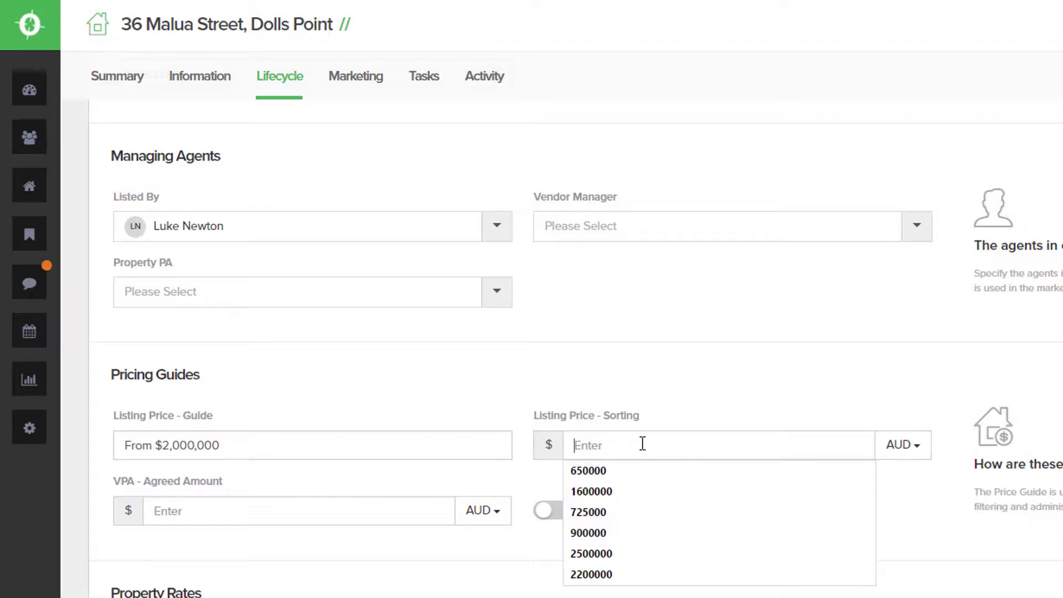
text(2)
click(631, 471)
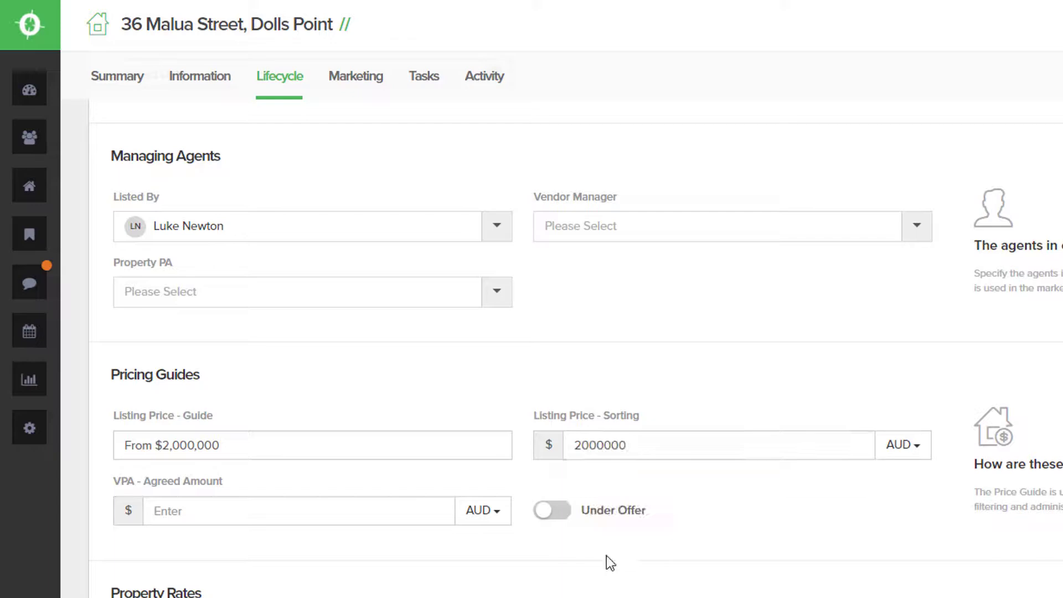
click(314, 510)
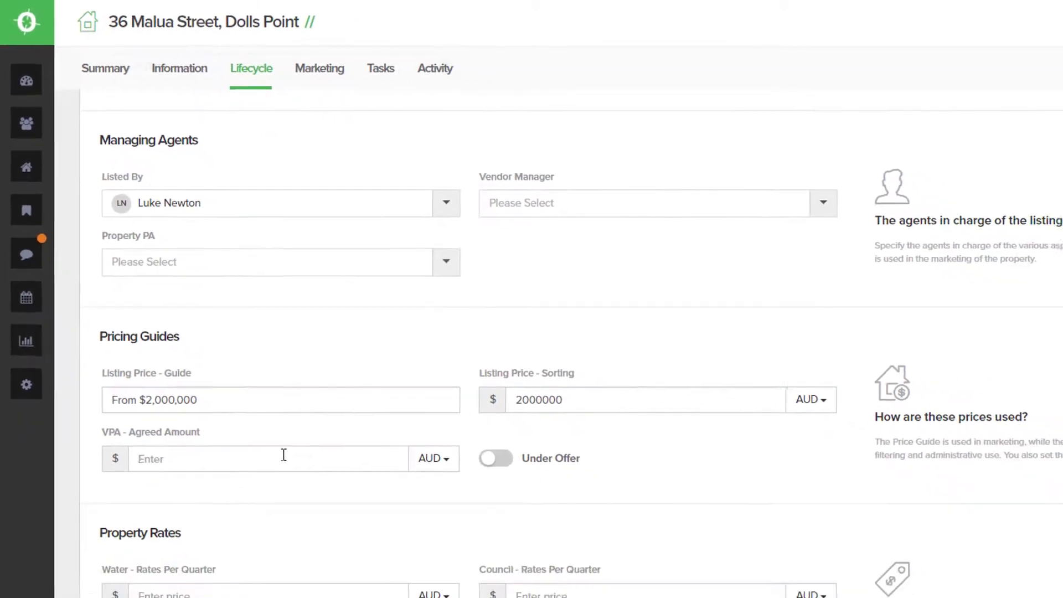
- Enter VPA agreed amount 15000, water rates 330, council rates 550 and file reference MAL36, then update the listing
text(15)
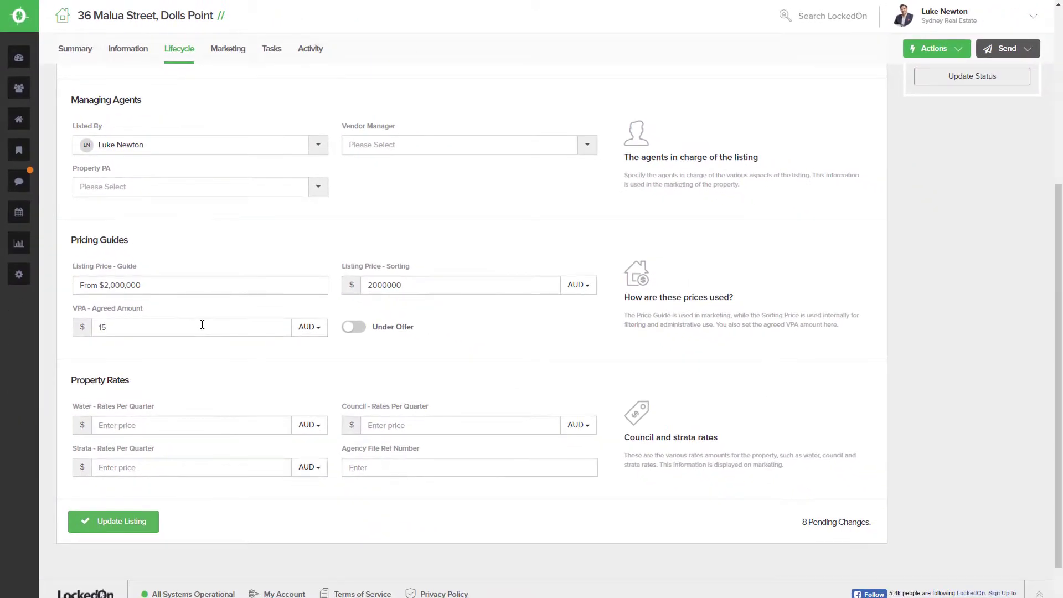
text(000)
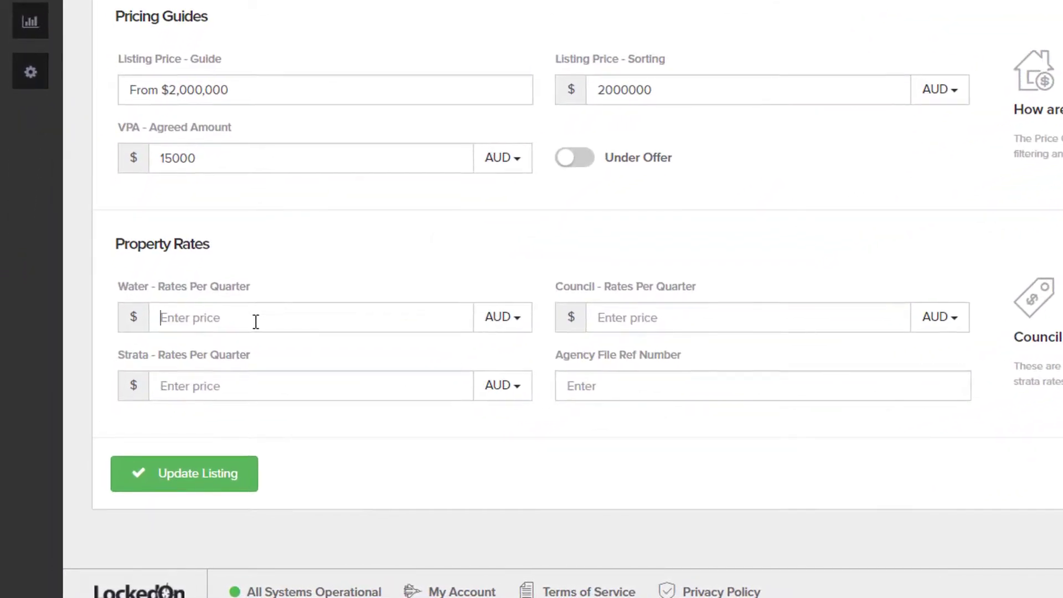
text(330)
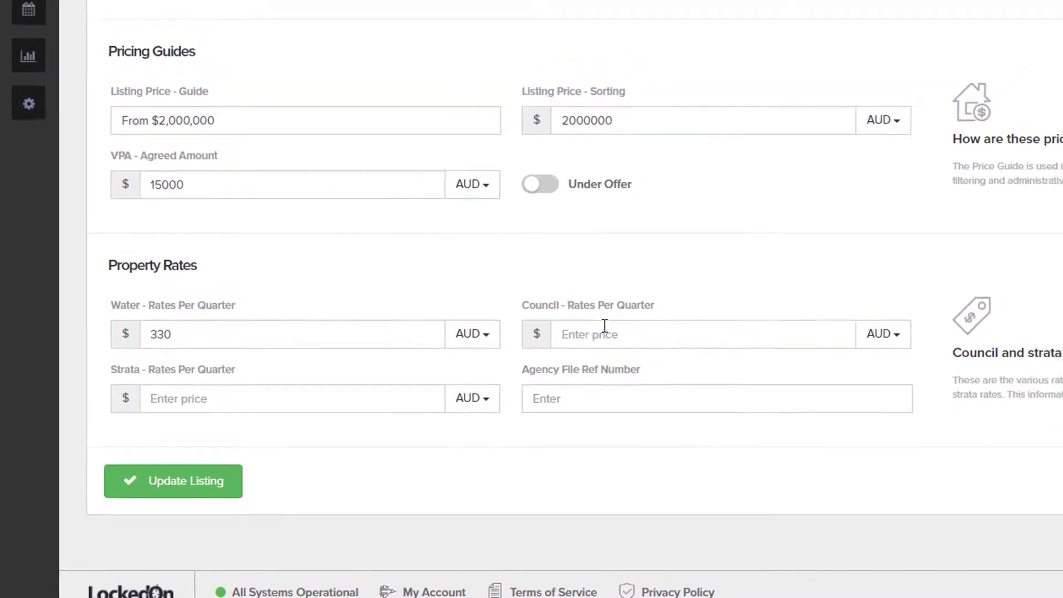
click(605, 332)
text(550)
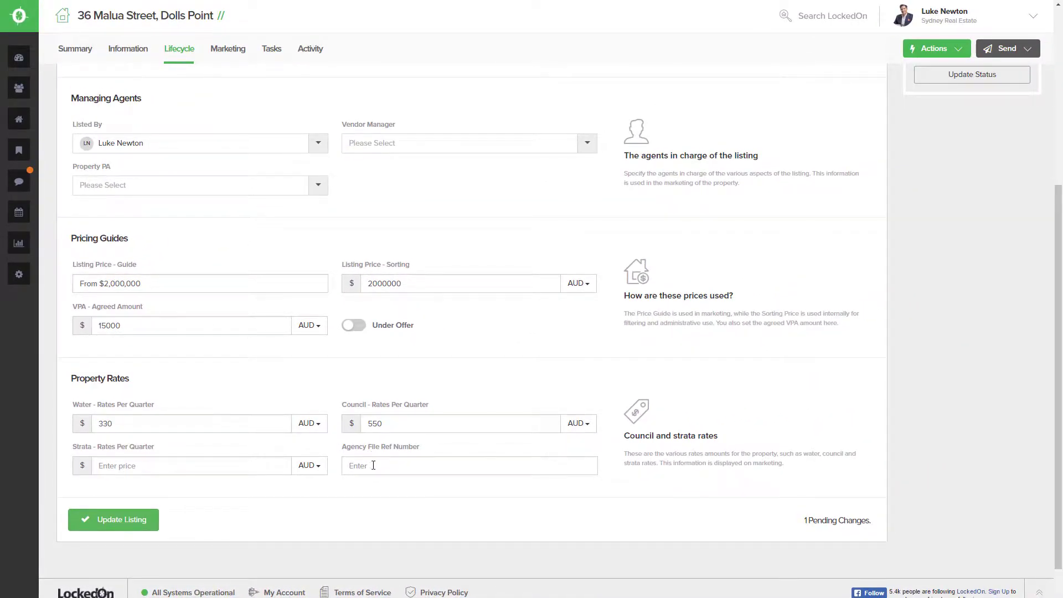
click(373, 465)
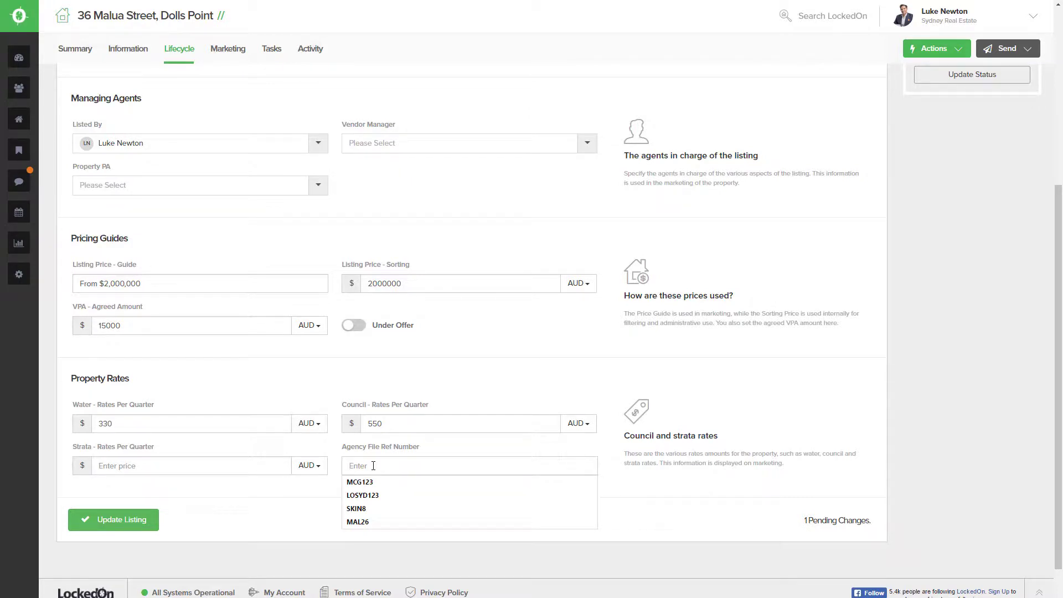
text(MAL36)
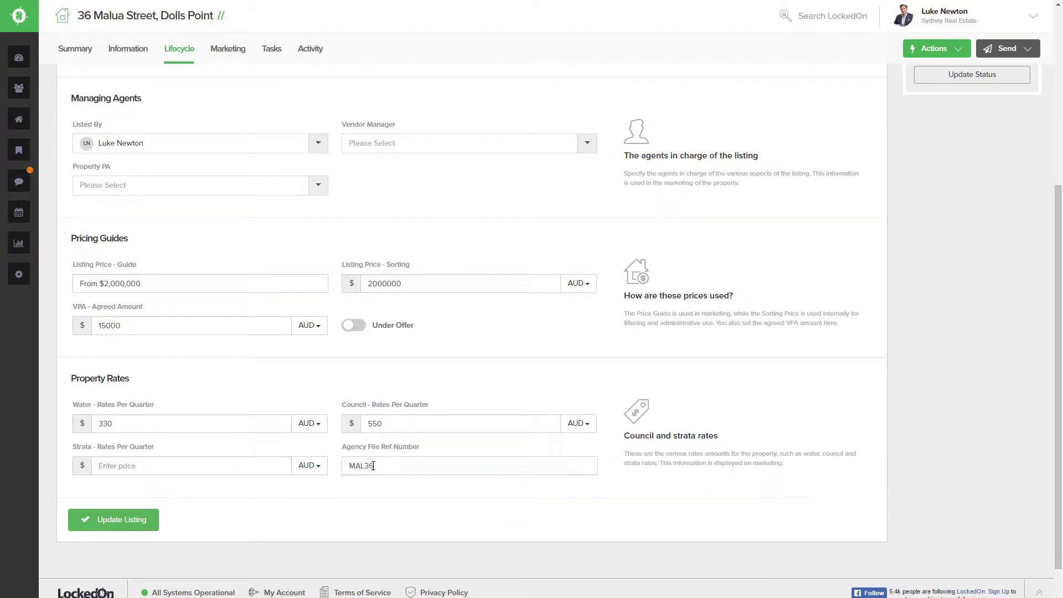
click(131, 519)
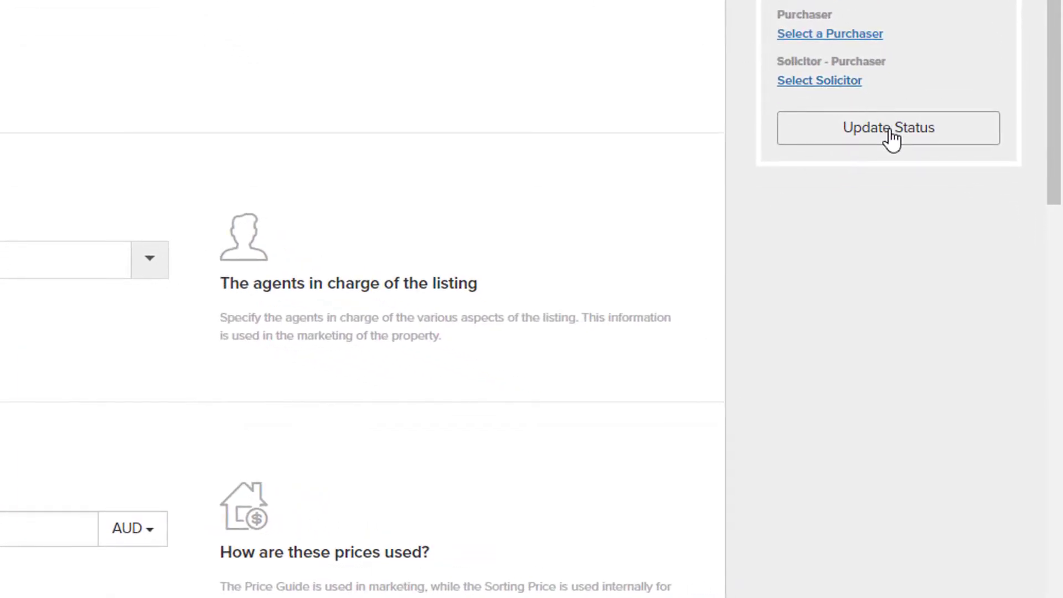
click(892, 135)
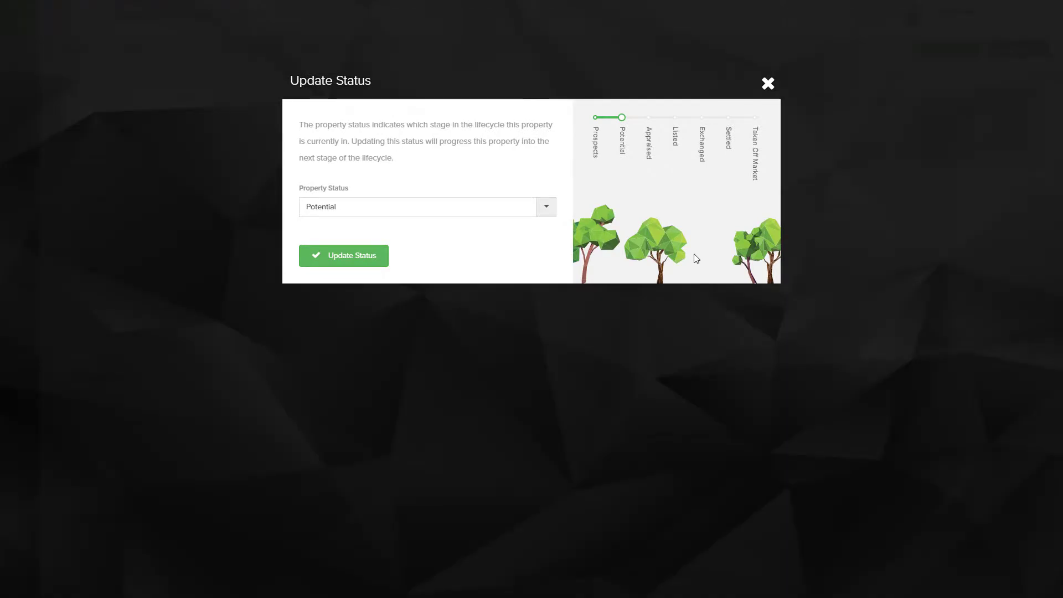
click(407, 211)
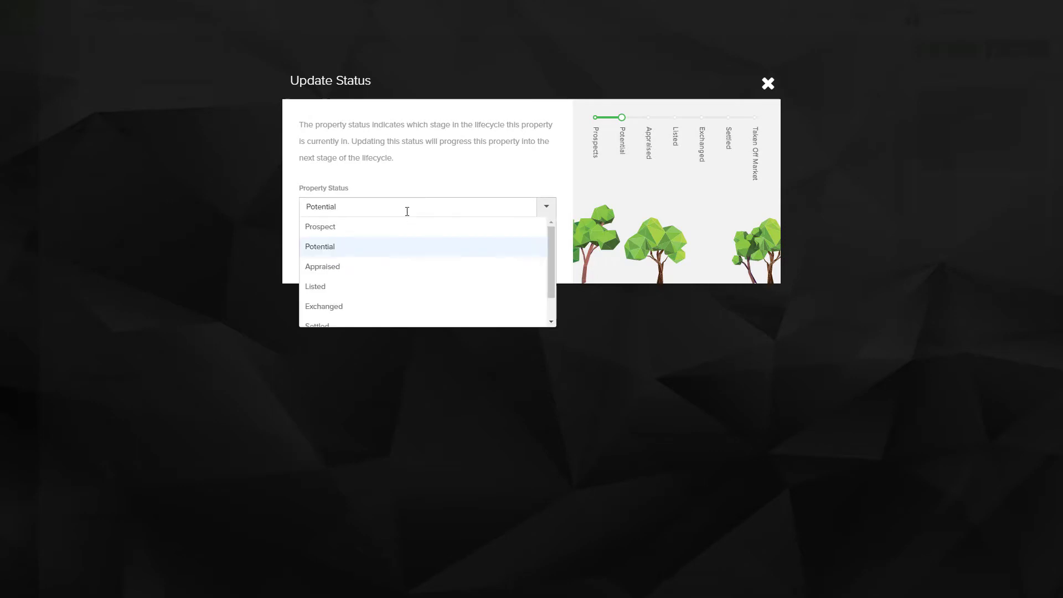
click(353, 287)
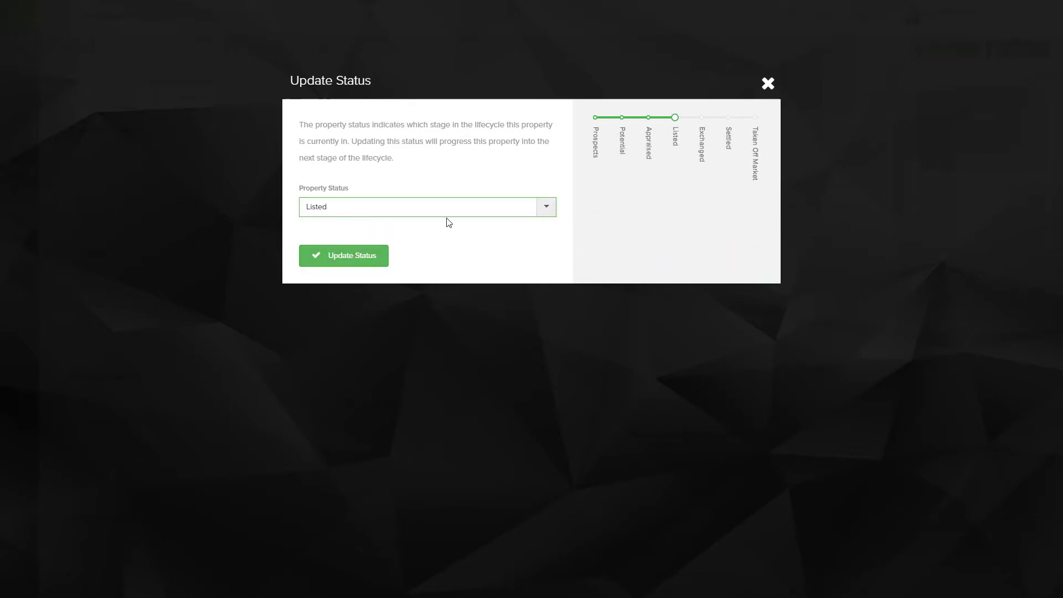
click(348, 258)
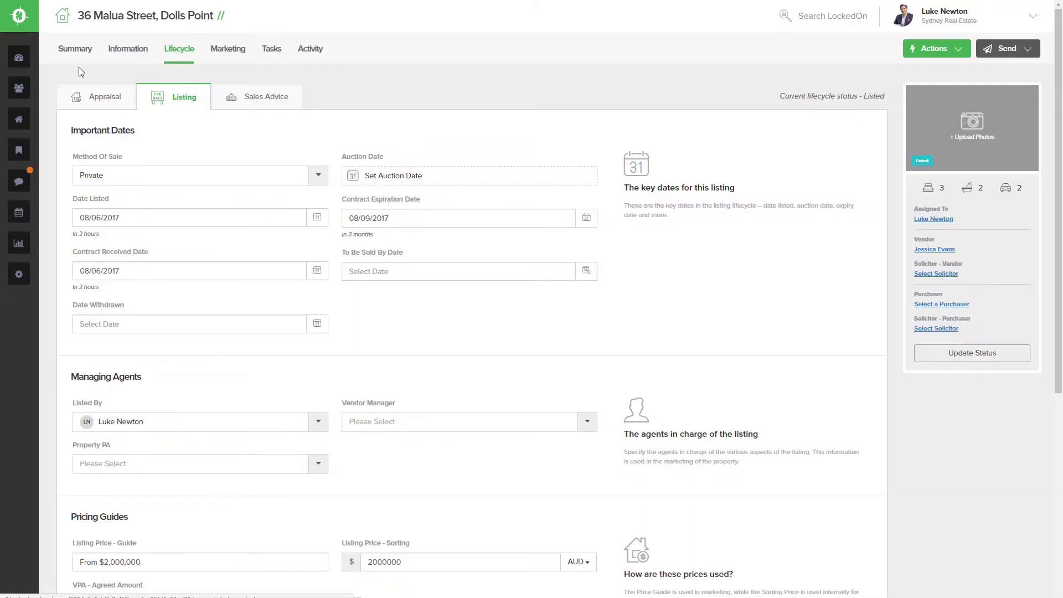
click(71, 55)
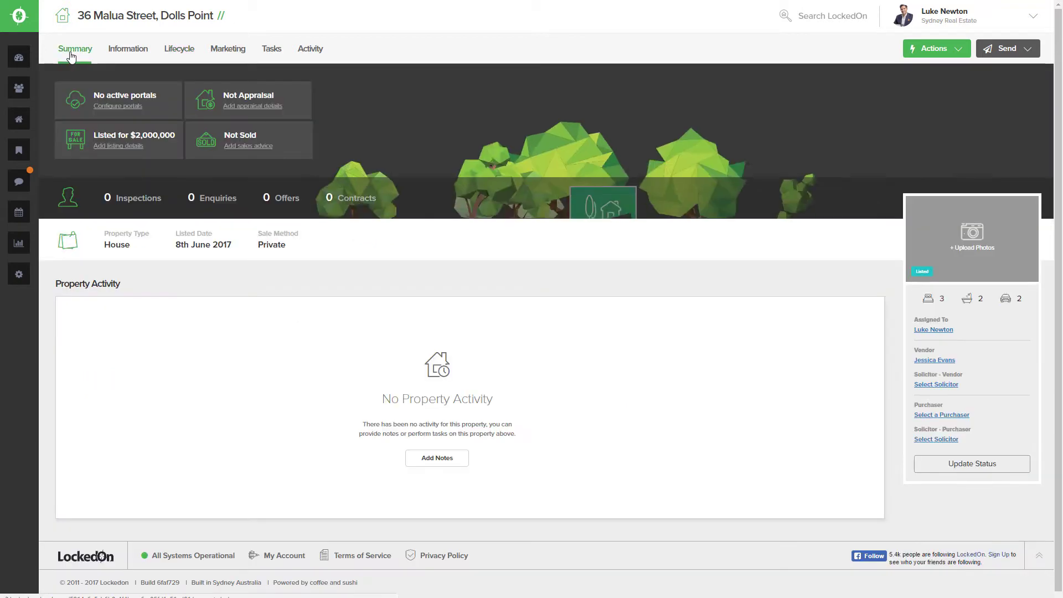